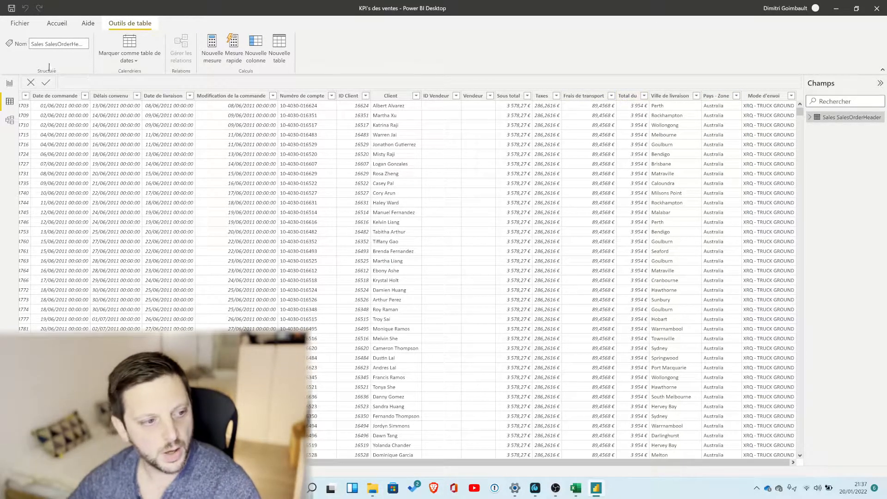
Create a stacked column chart of Total du by Pays - Zone on the report page and enlarge it.
click(9, 84)
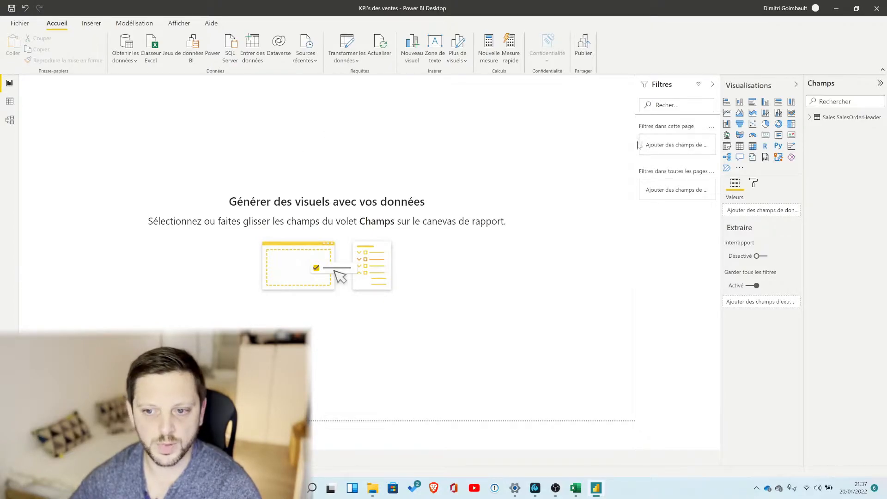
click(740, 103)
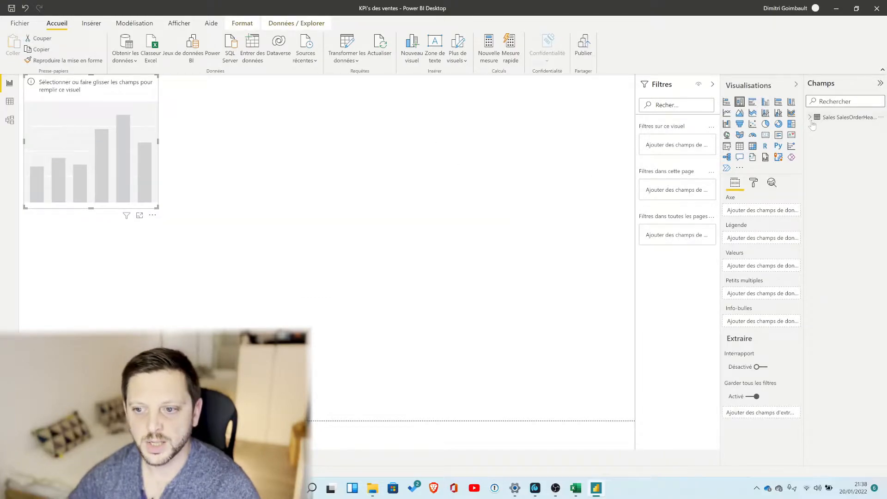
click(809, 118)
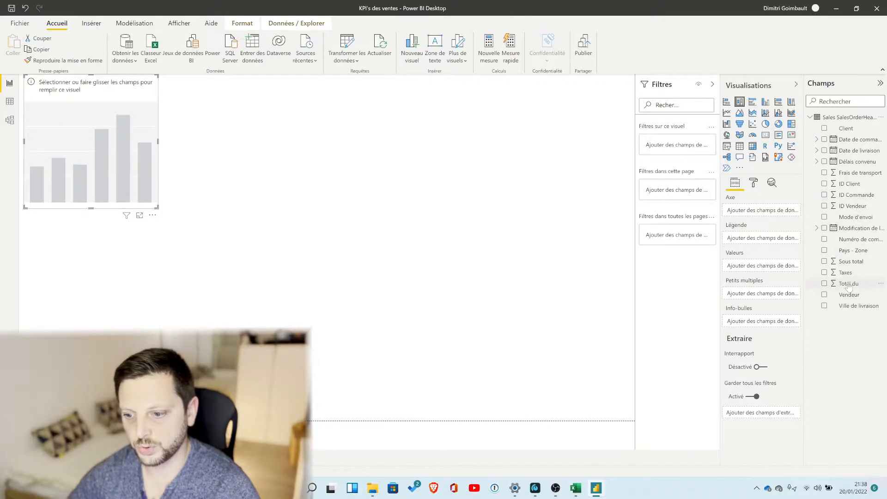
drag(849, 286, 755, 268)
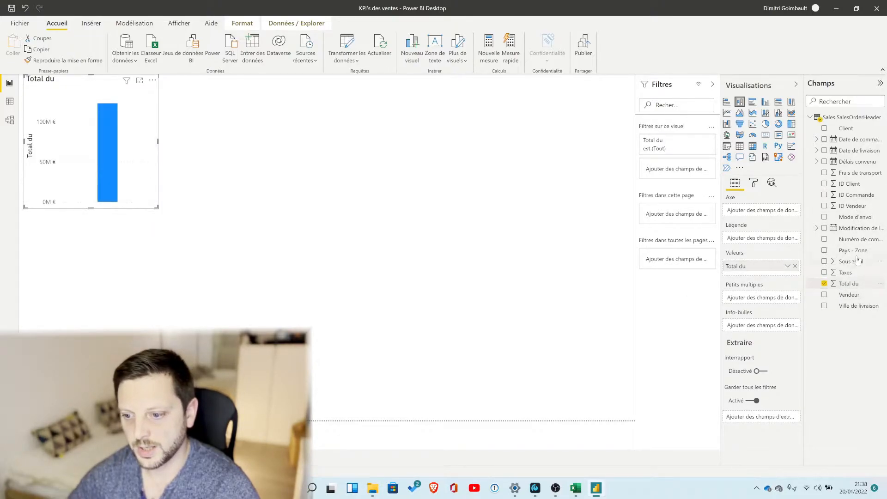
drag(861, 253, 757, 211)
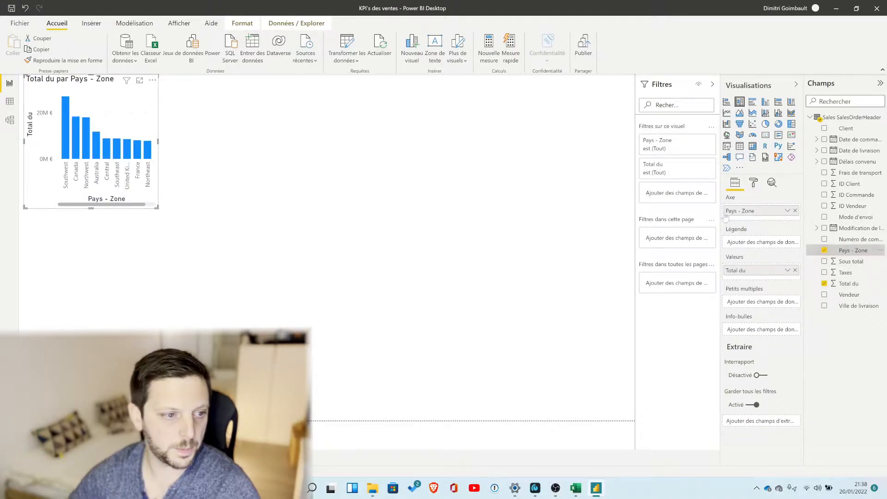
drag(156, 206, 300, 246)
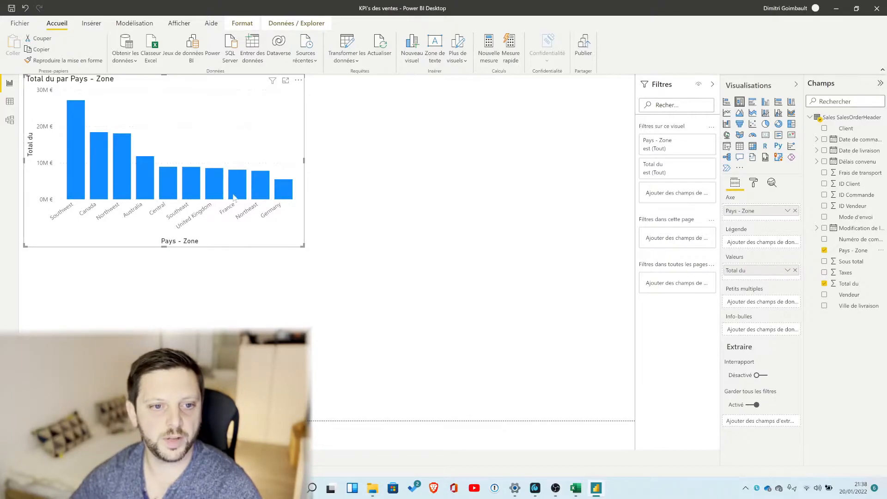
click(809, 118)
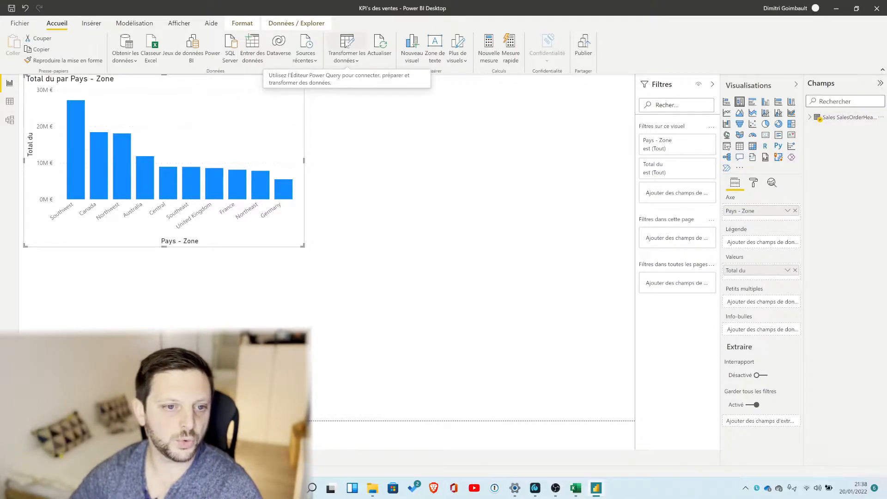
Open the Power Query editor and delete the Sales SalesOrderHeader (2) query.
click(347, 44)
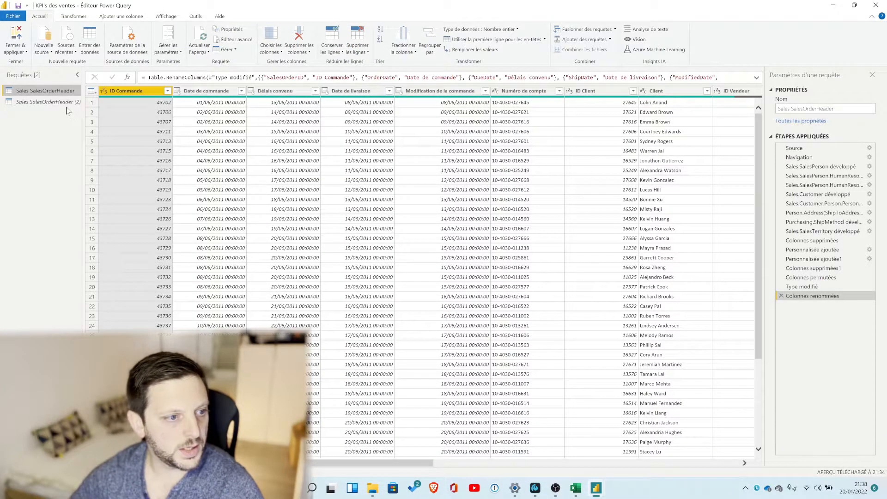
right_click(53, 103)
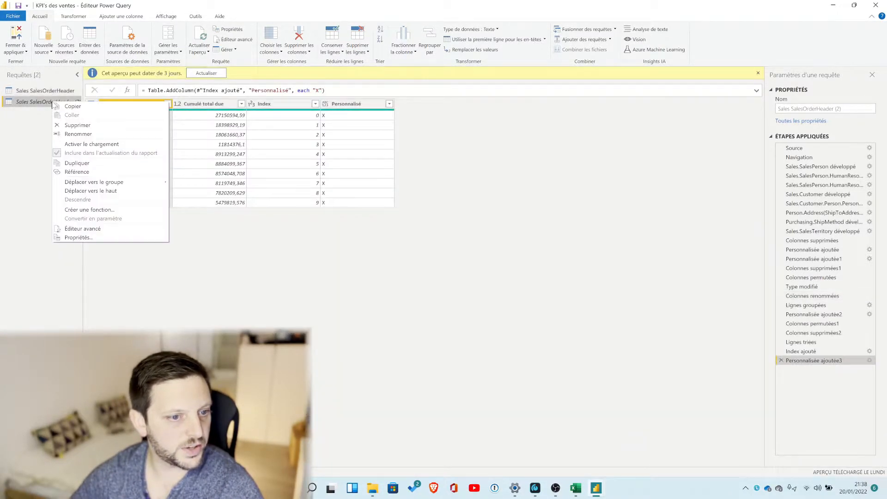
click(85, 124)
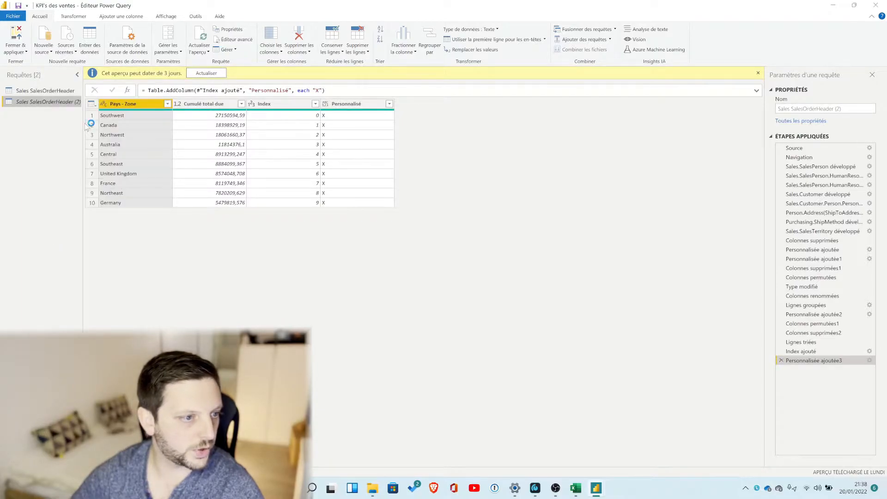
click(483, 257)
Duplicate the Sales SalesOrderHeader query.
click(61, 92)
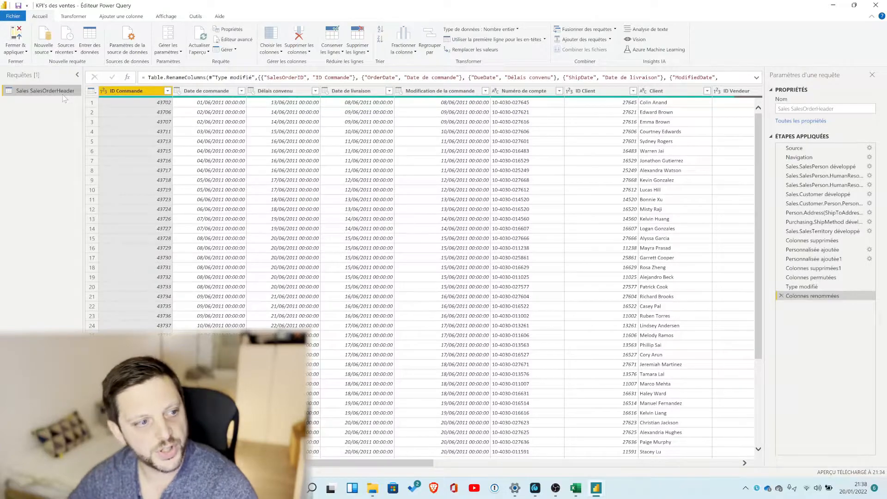
right_click(59, 88)
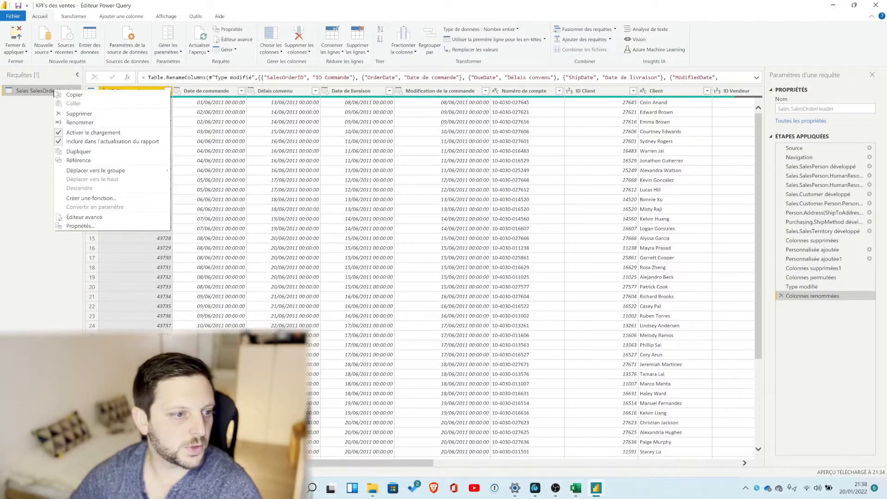
click(79, 151)
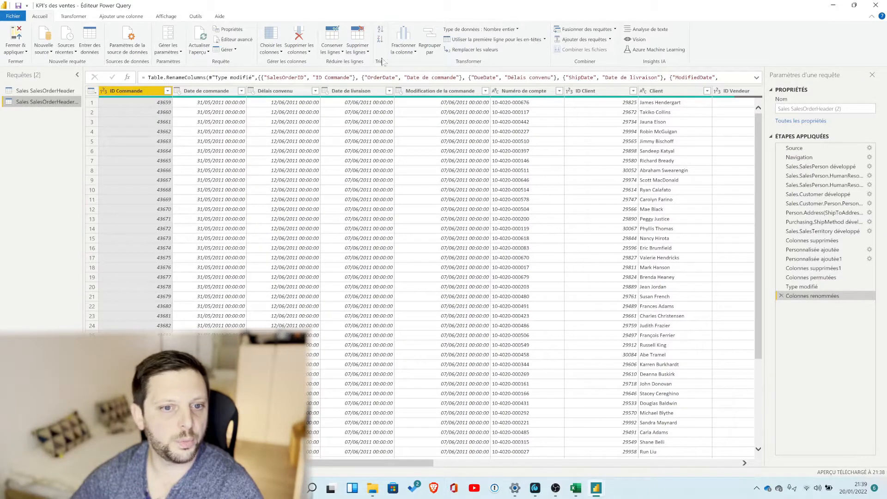
Set up a grouping of the duplicated query by Pays - Zone, with a new column Chiffres d'affaire as the sum of Total du.
click(430, 41)
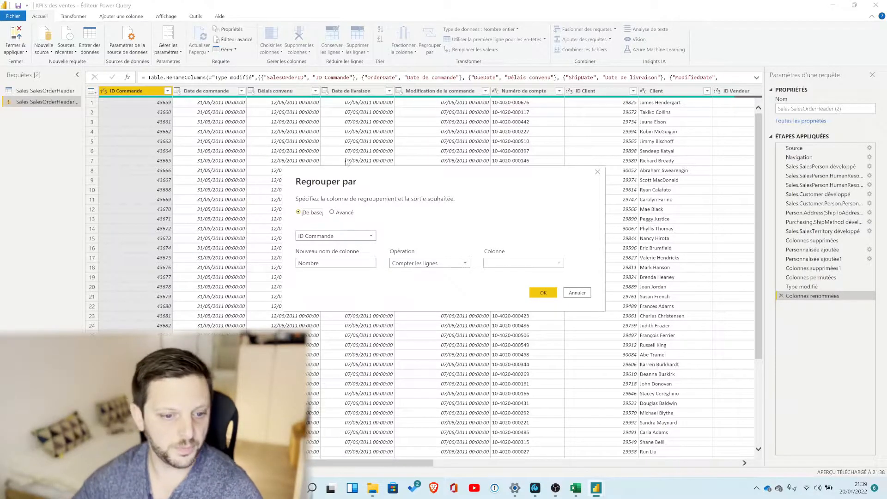
click(356, 237)
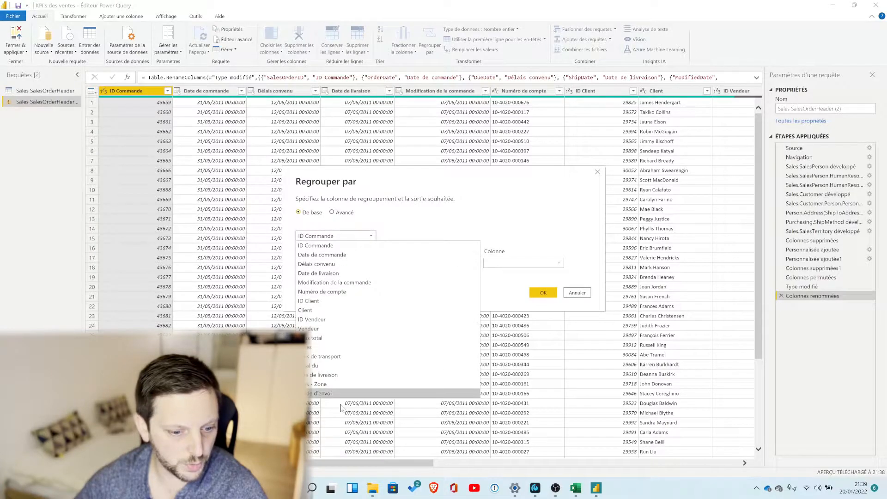
click(338, 384)
drag(333, 264, 269, 263)
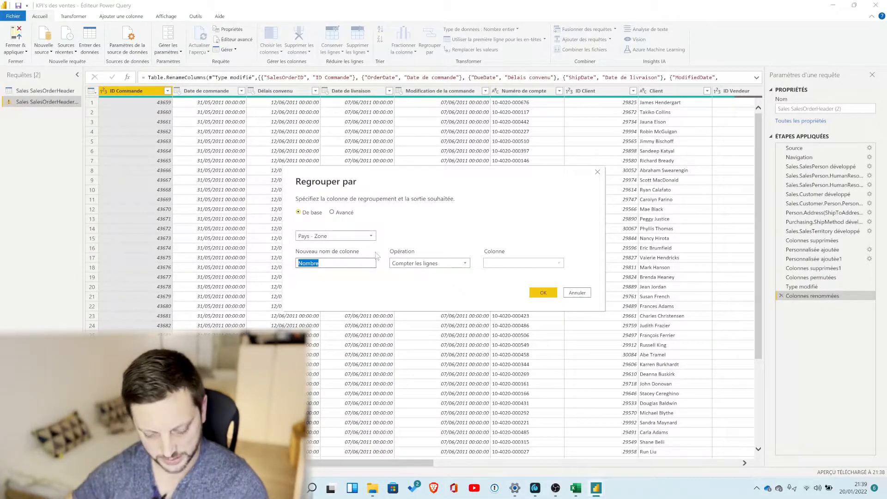
text(cChiffres d'affaire)
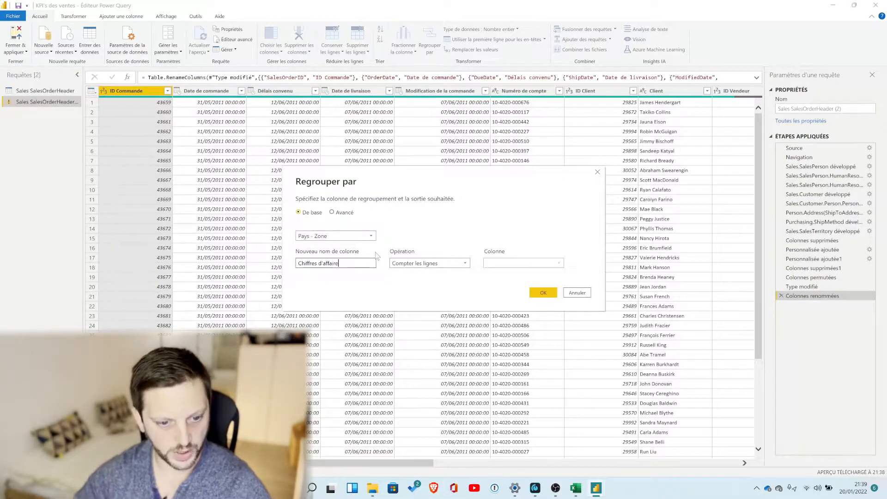
click(445, 264)
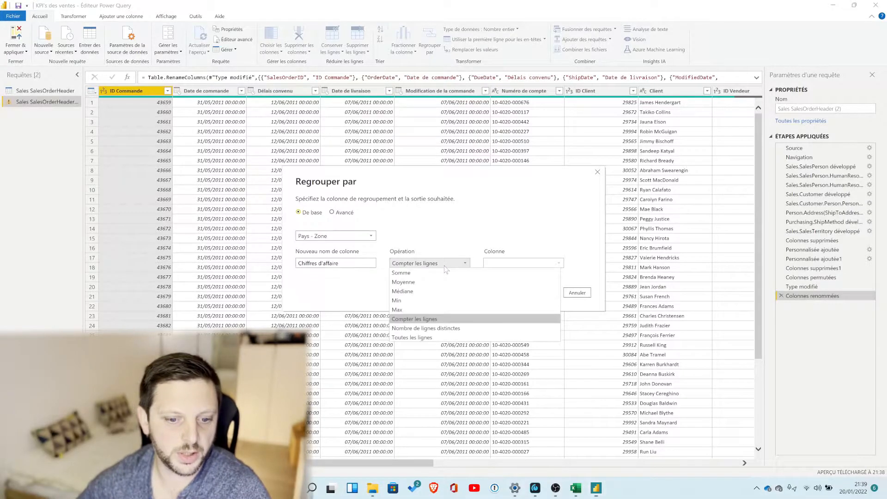
click(438, 273)
click(505, 264)
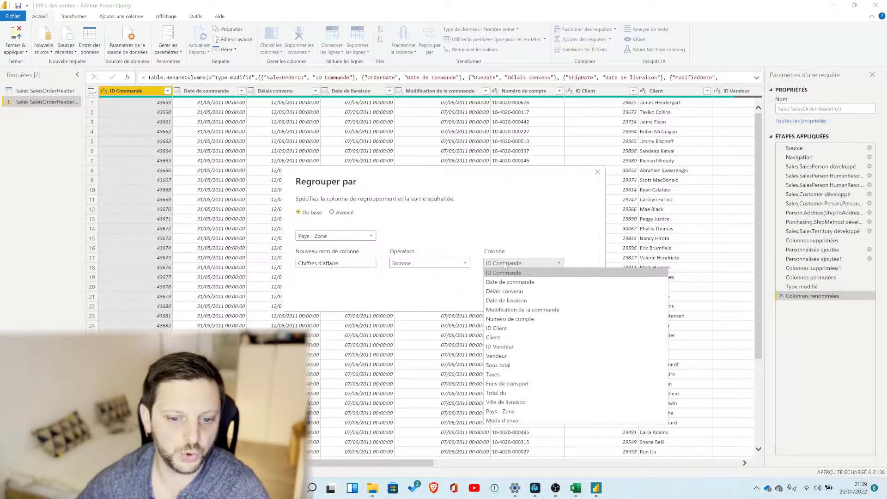
click(504, 393)
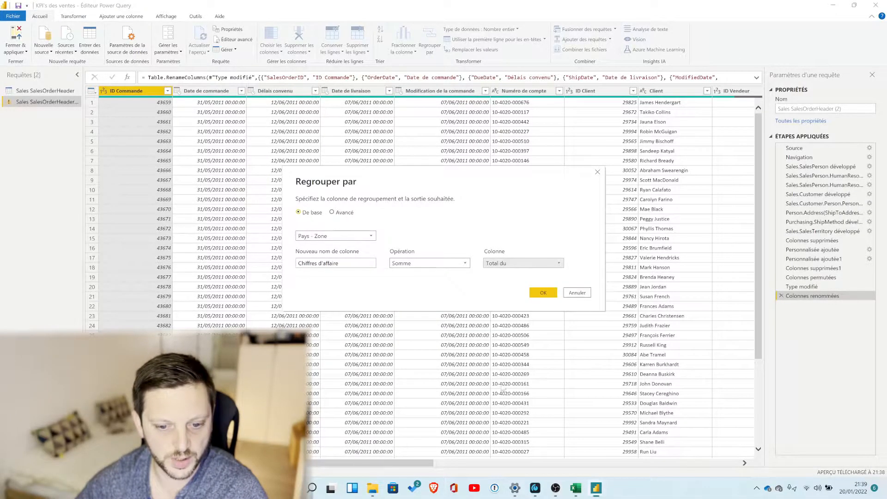
click(340, 214)
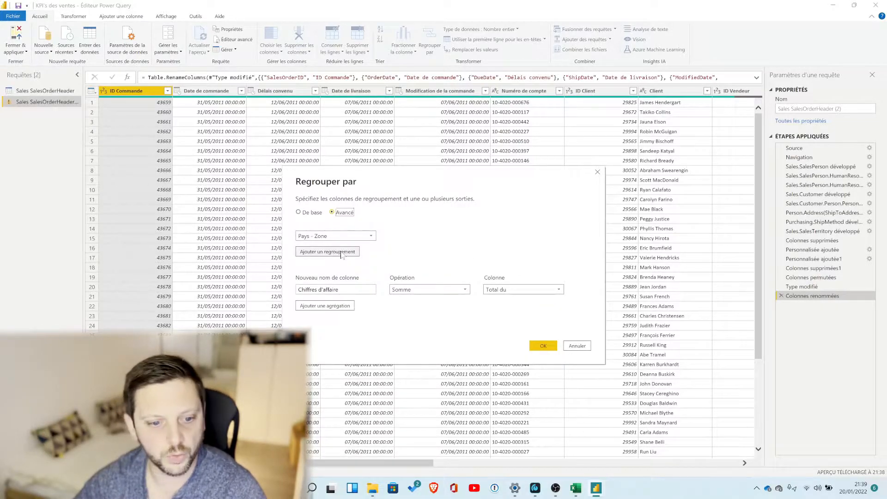
click(342, 252)
click(383, 250)
click(396, 261)
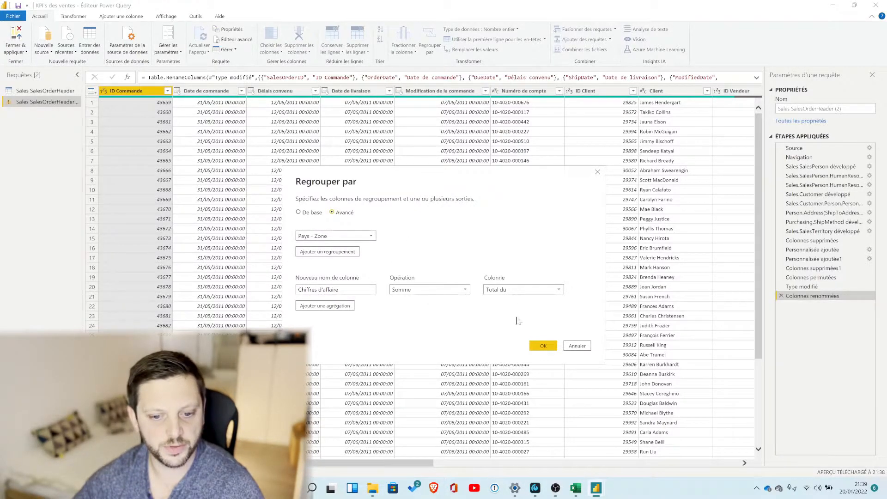
Apply the grouping and sort the rows by Chiffres d'affaire in descending order.
click(538, 347)
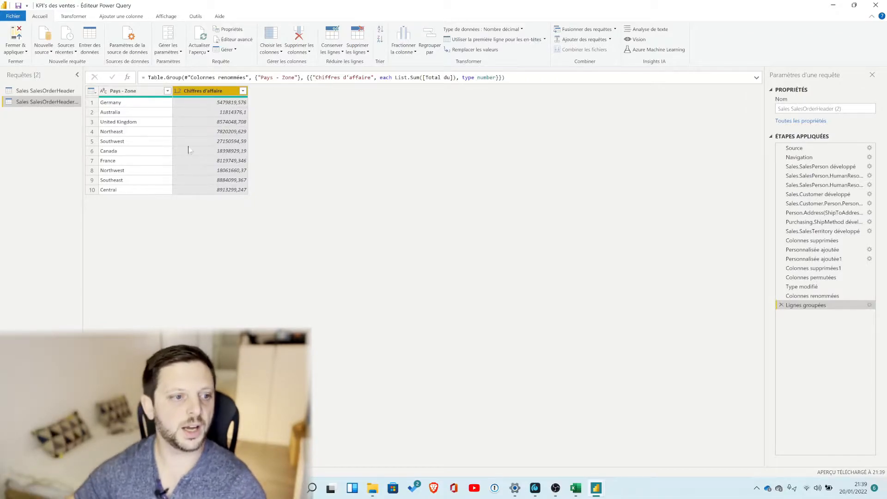
click(242, 91)
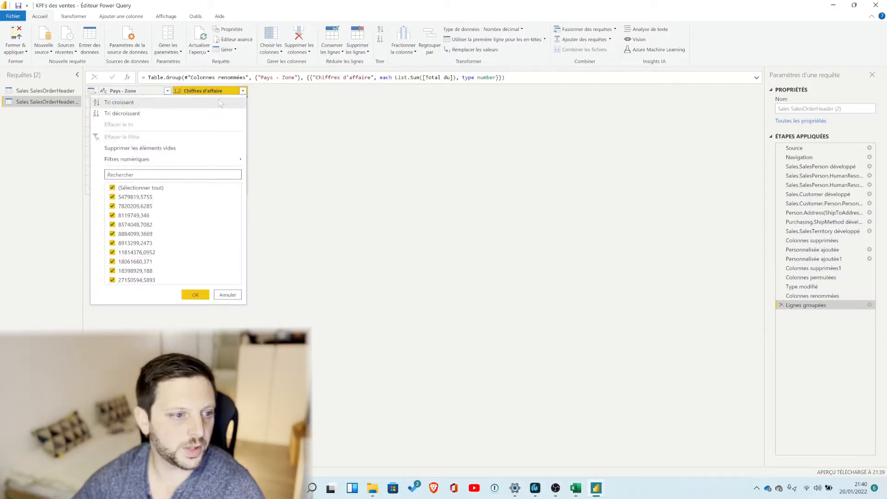
click(177, 114)
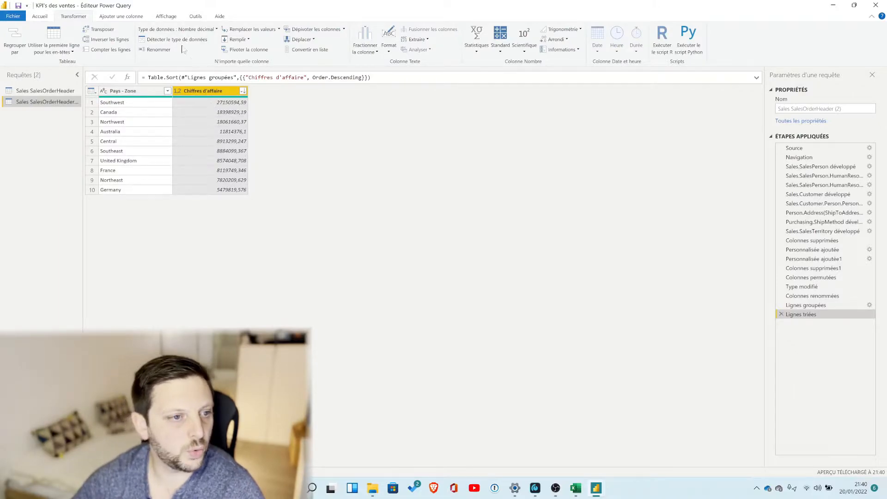
Add an index column starting at 0 and a custom column Personnalisé with the formula = "X".
click(132, 18)
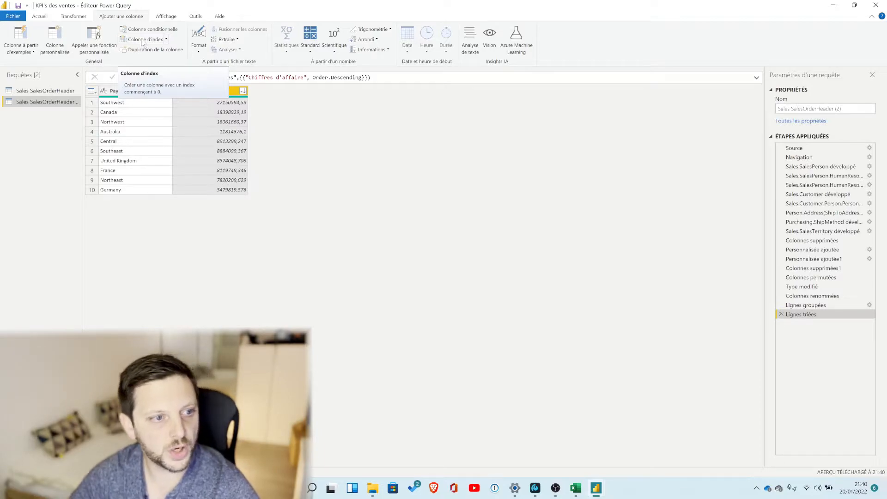
click(142, 41)
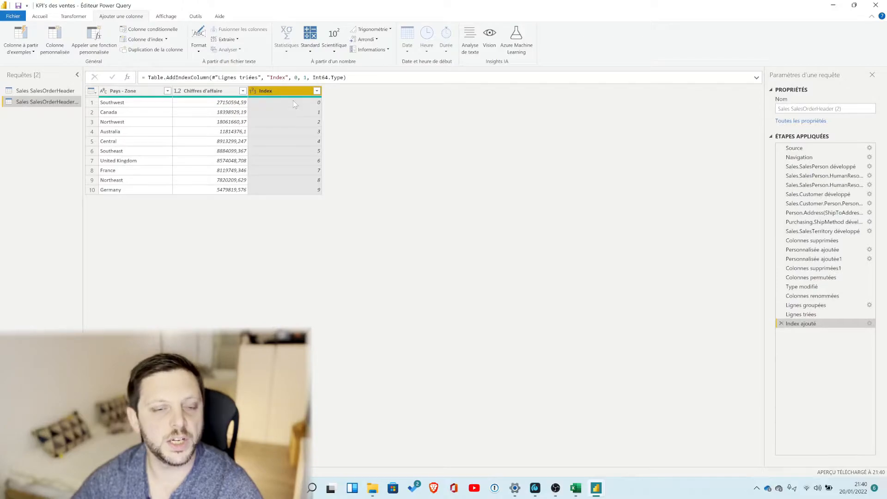
click(55, 45)
drag(329, 193, 248, 186)
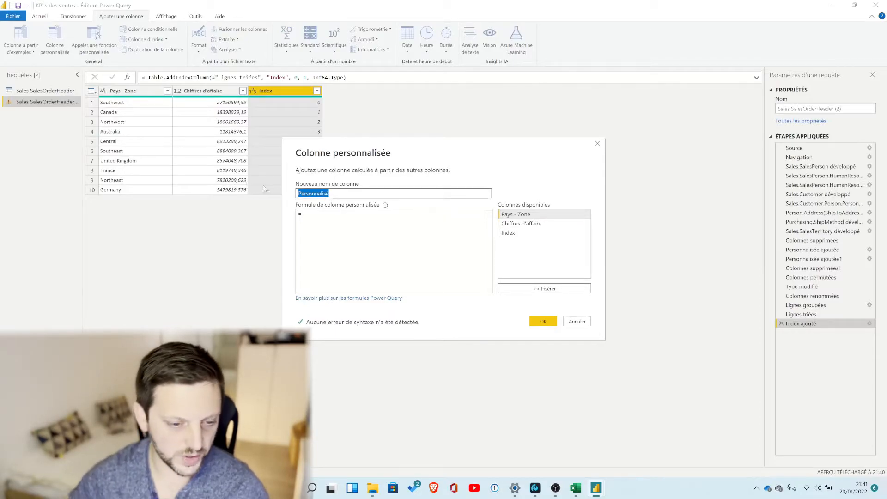
click(304, 215)
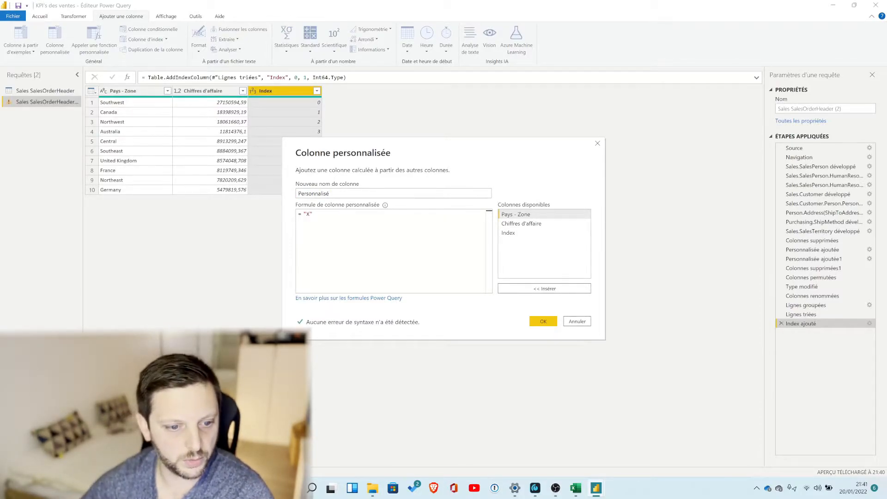
click(548, 322)
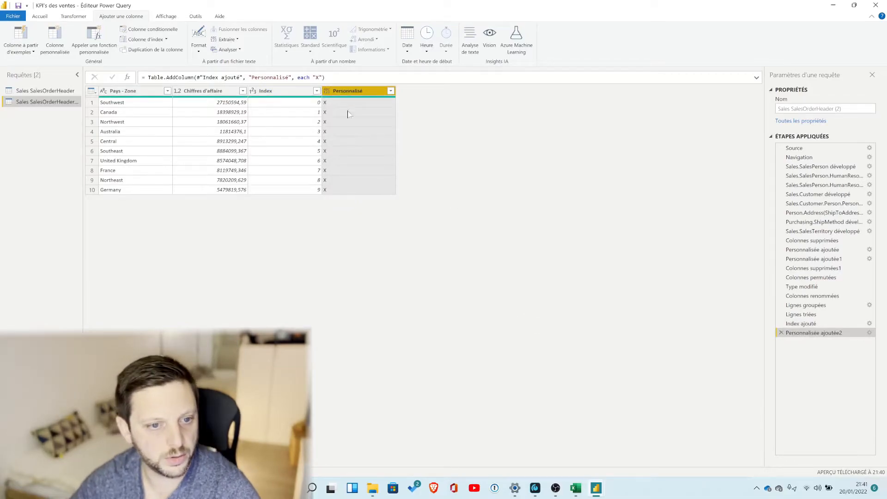
Start a merge as a new query with Sales SalesOrderHeader (2) as both the first and second table.
right_click(33, 122)
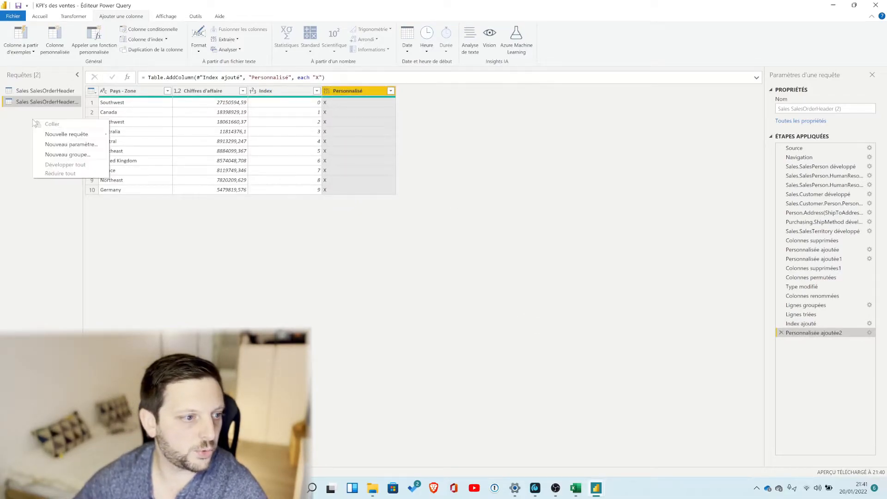
click(20, 114)
right_click(26, 116)
mouse_move(65, 131)
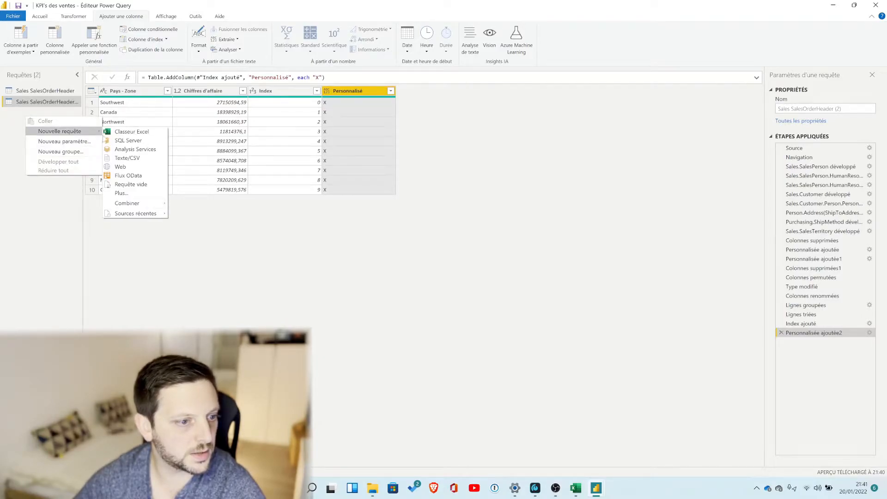
mouse_move(134, 206)
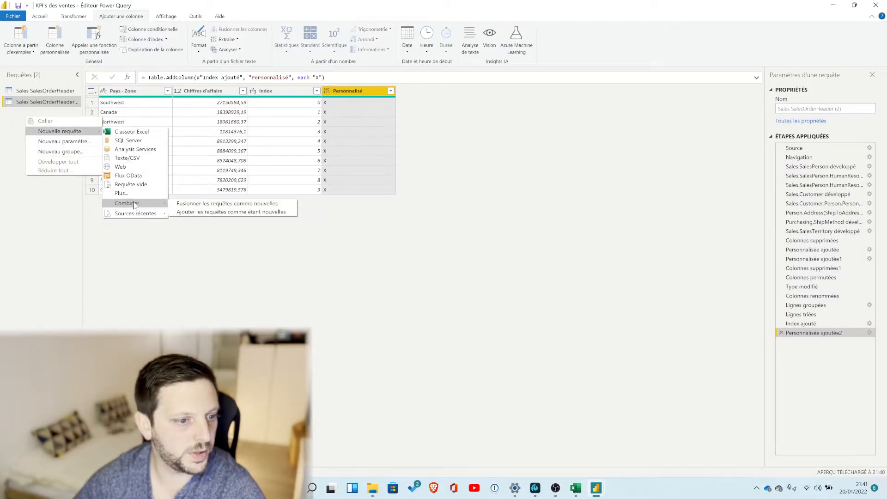
click(199, 204)
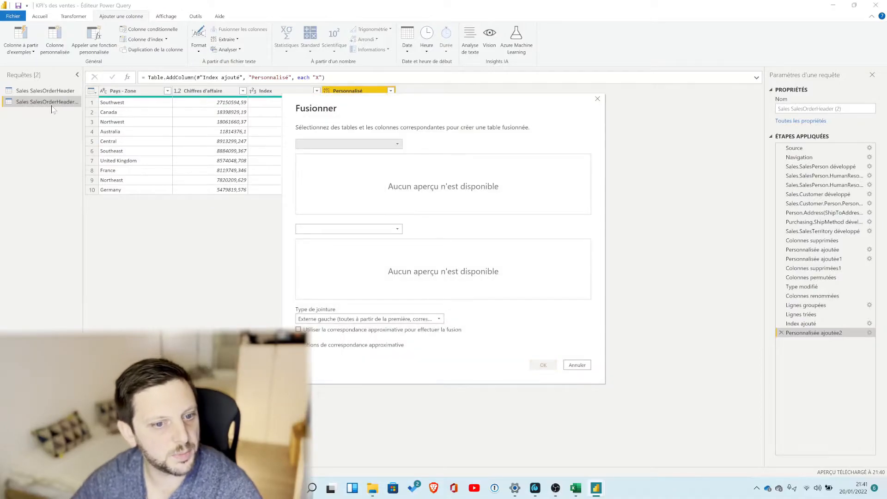
click(342, 144)
click(344, 164)
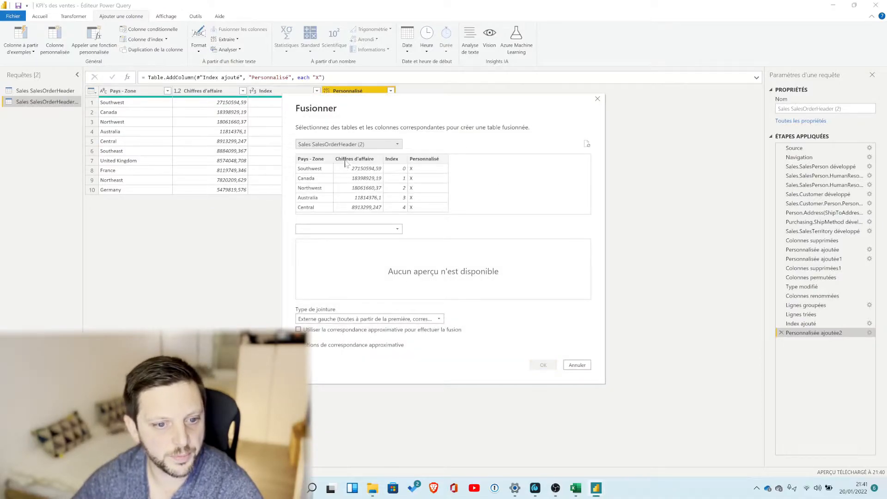
click(361, 229)
click(360, 248)
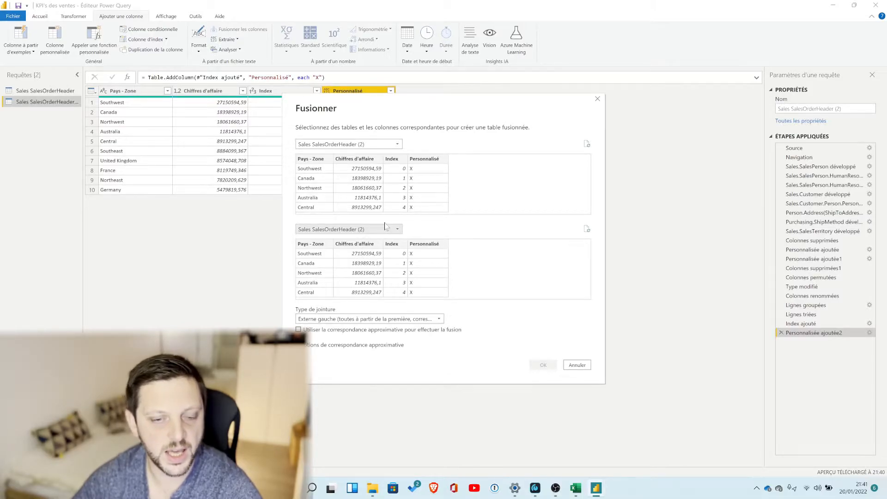
Match both tables on the Personnalisé column and create the merge with the left outer join.
click(428, 160)
click(429, 246)
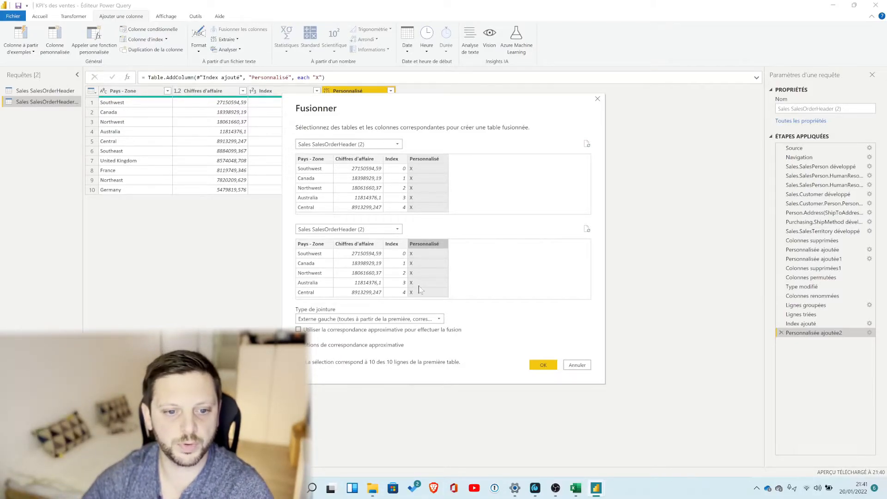
click(542, 365)
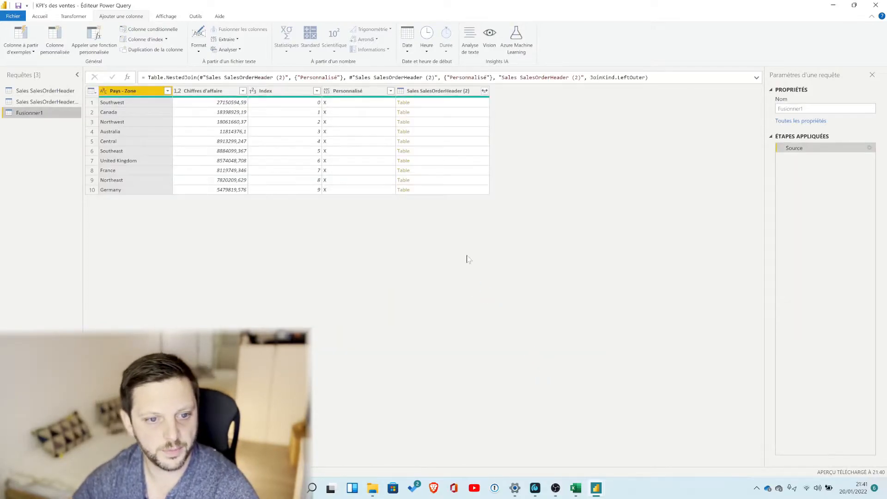
Expand the merged Sales SalesOrderHeader (2) column with only Chiffres d'affaire and Index, keeping the original column name as prefix.
click(484, 91)
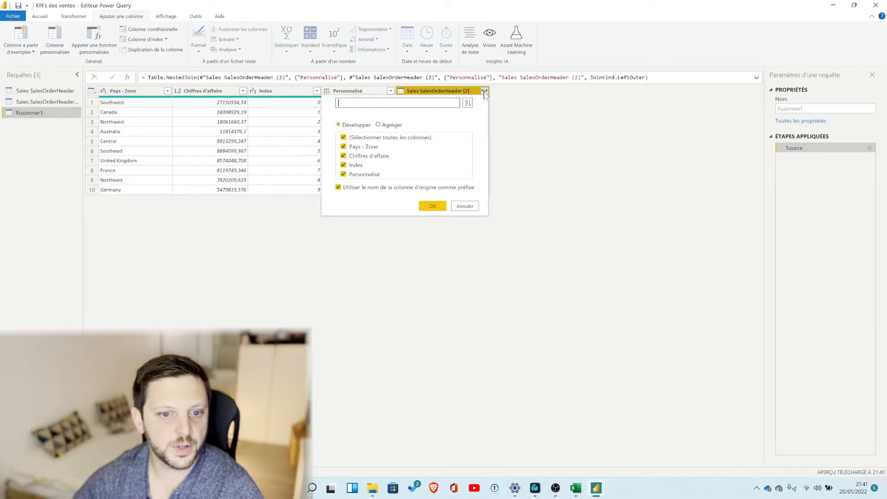
click(354, 138)
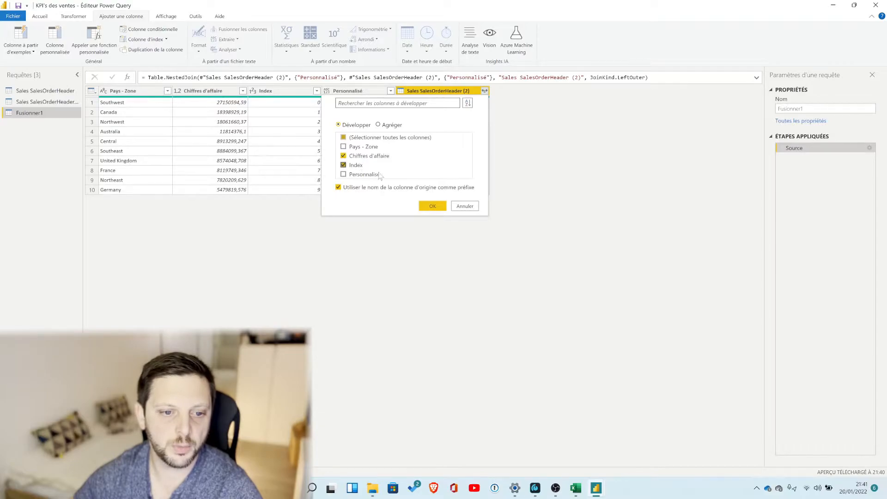
click(433, 206)
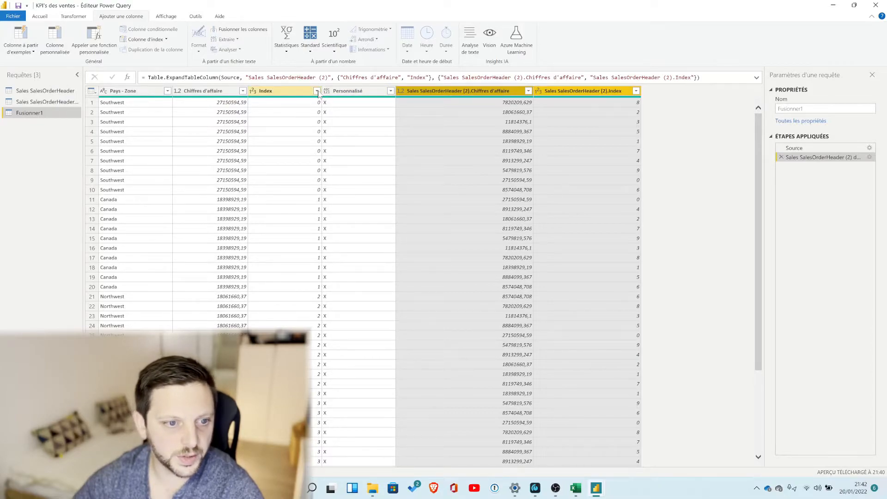
Sort the merged rows ascending by Index and by Sales SalesOrderHeader (2).Index as the second level.
click(636, 91)
click(301, 95)
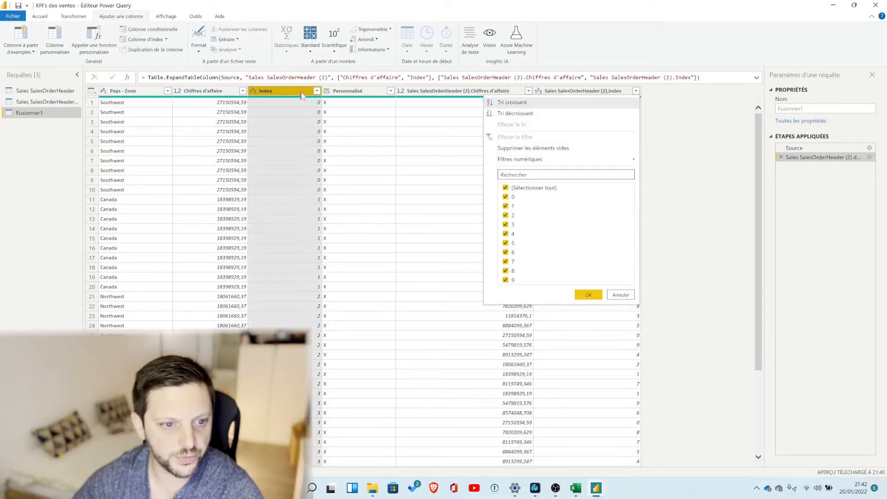
click(316, 91)
click(265, 103)
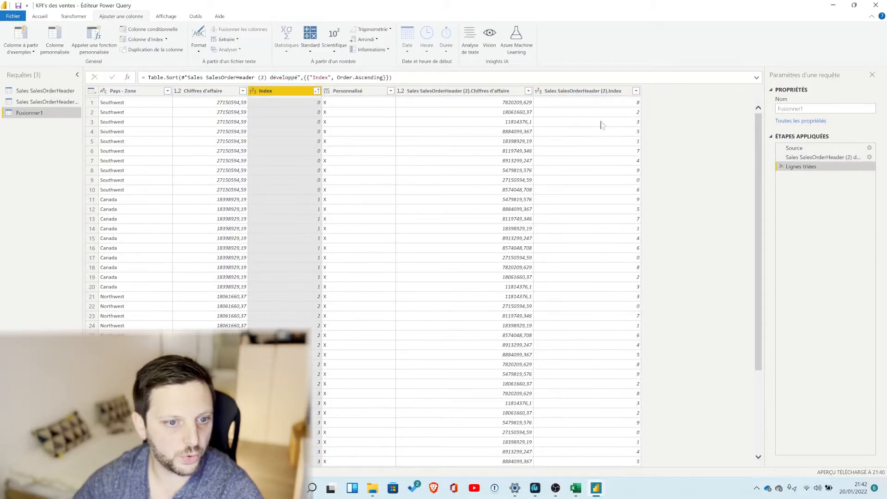
click(636, 91)
click(613, 101)
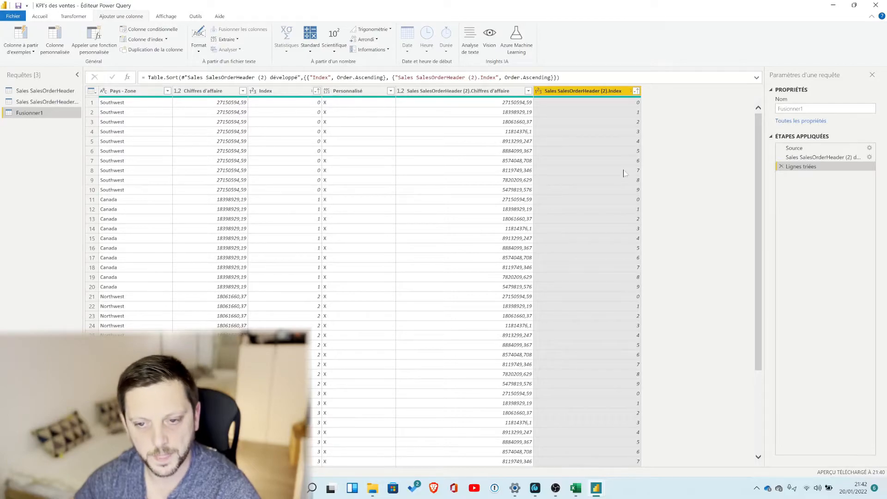
Filter the rows to those where Sales SalesOrderHeader (2).Index is less than or equal to 2.
click(636, 92)
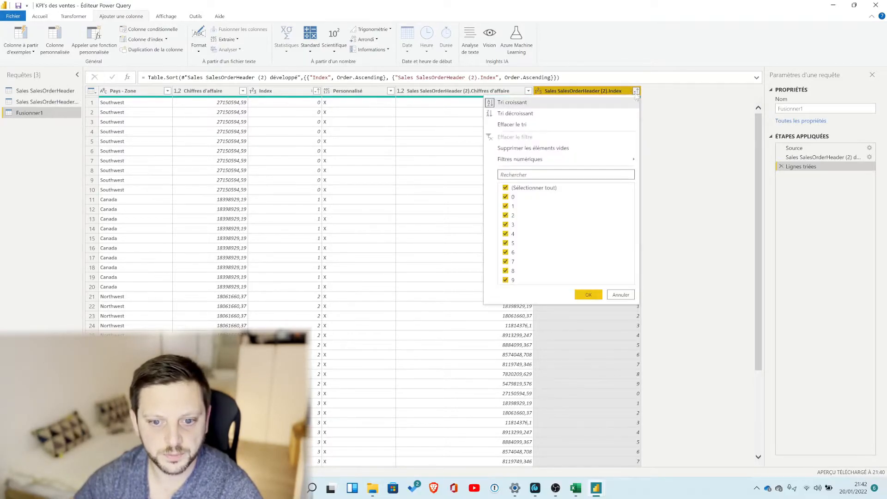
mouse_move(593, 163)
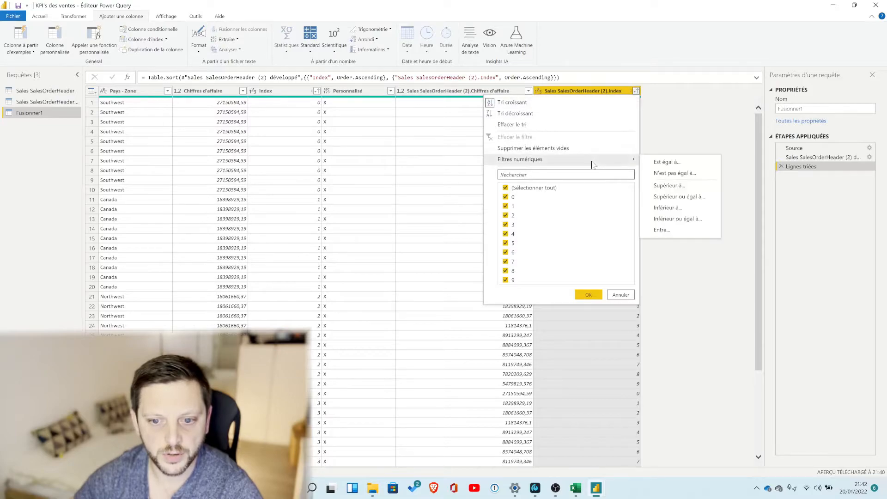
click(687, 223)
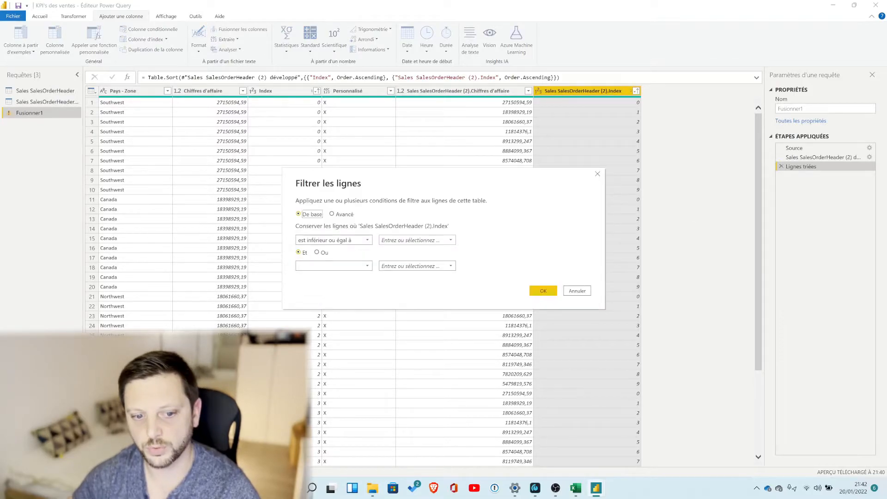
text(2)
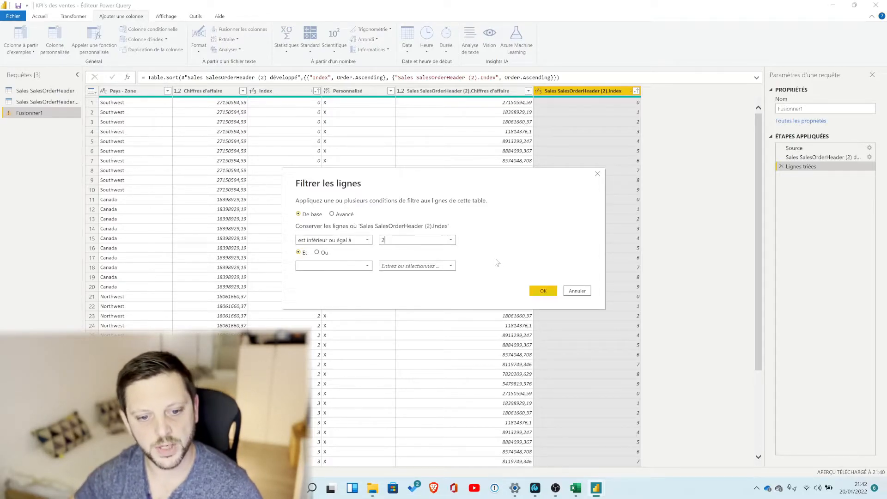
click(542, 292)
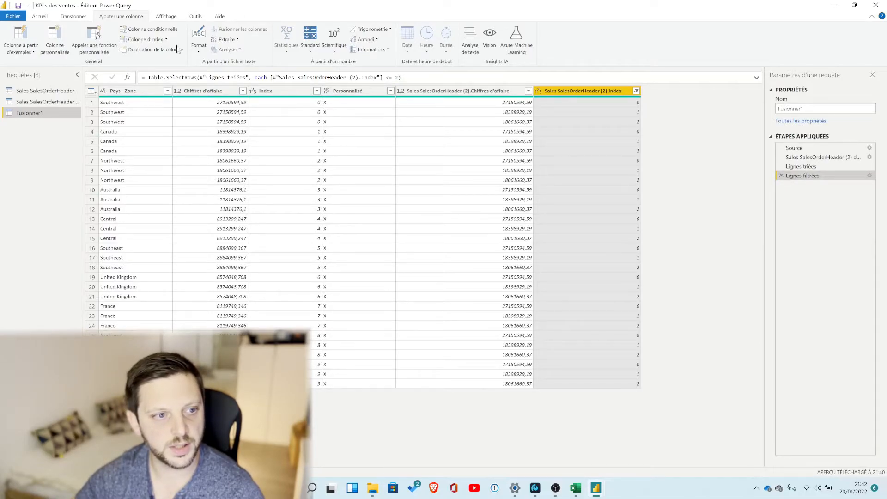
click(164, 19)
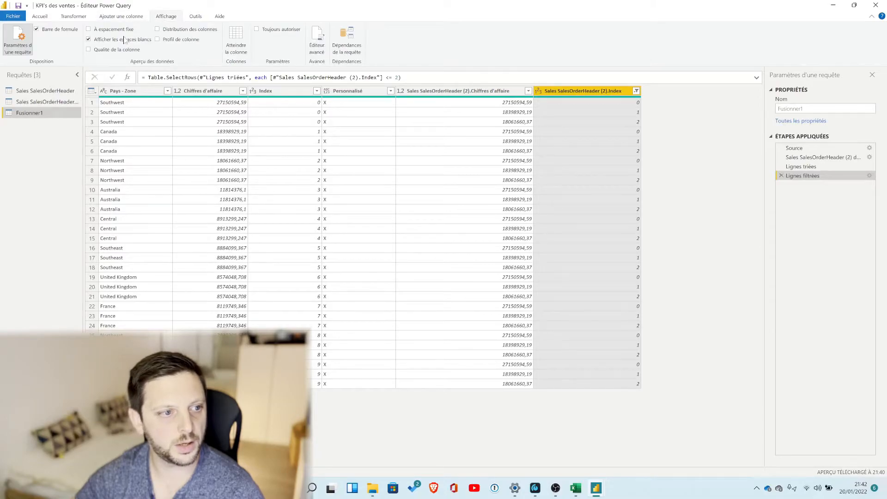
click(54, 30)
click(53, 31)
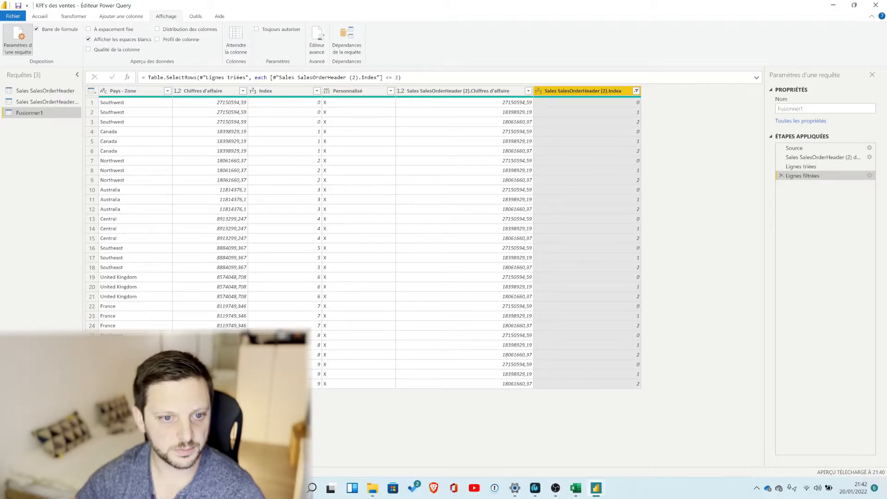
Replace the fixed value 2 in the row filter's formula with [Index].
drag(382, 77, 366, 77)
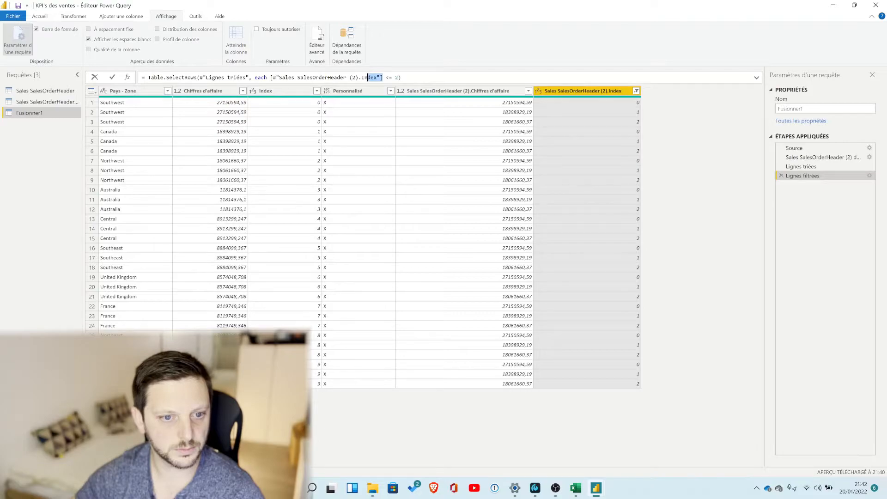
click(398, 77)
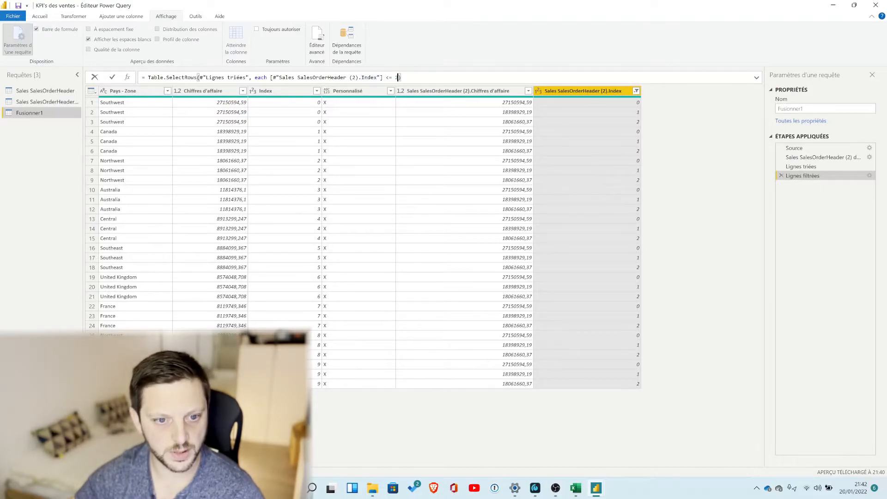
key(BackSpace)
text([Index])
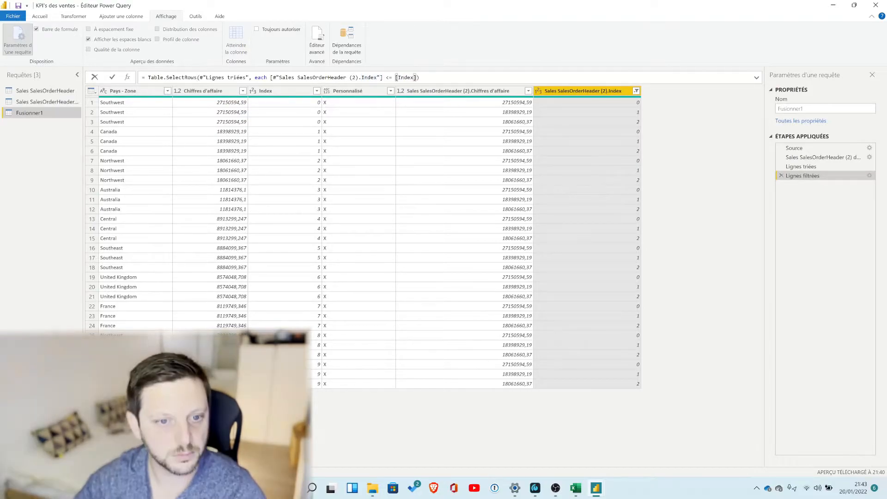
key(Return)
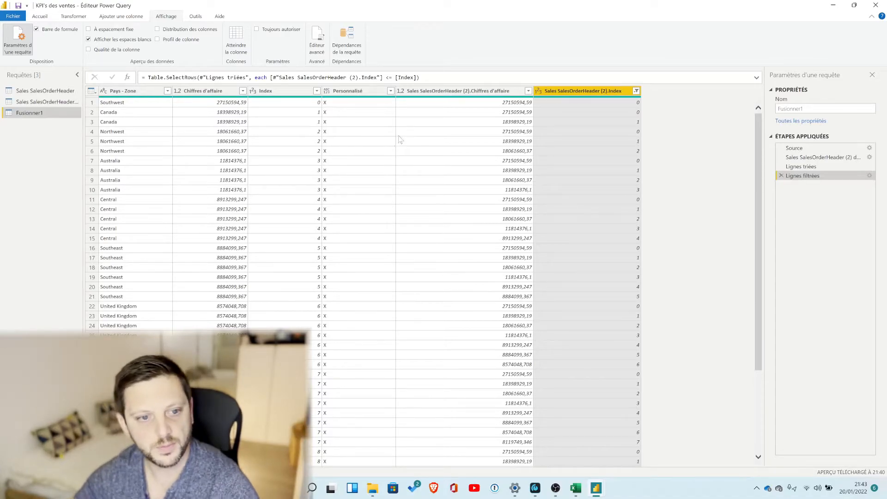
Set up an advanced grouping of the filtered rows by Pays - Zone and Chiffres d'affaire.
click(70, 18)
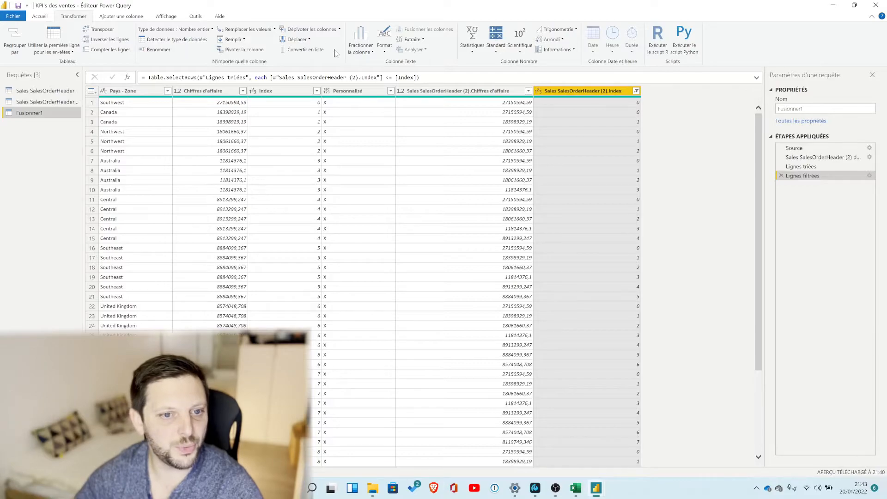
click(20, 17)
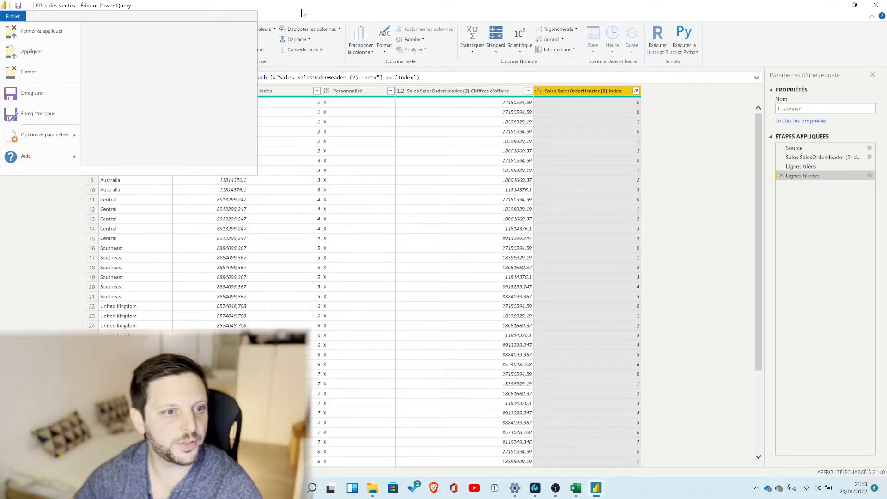
click(303, 13)
click(40, 16)
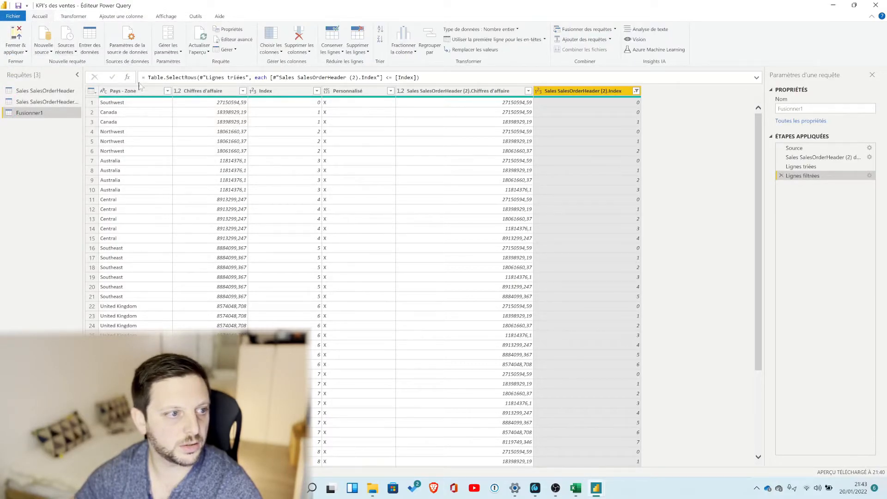
click(429, 42)
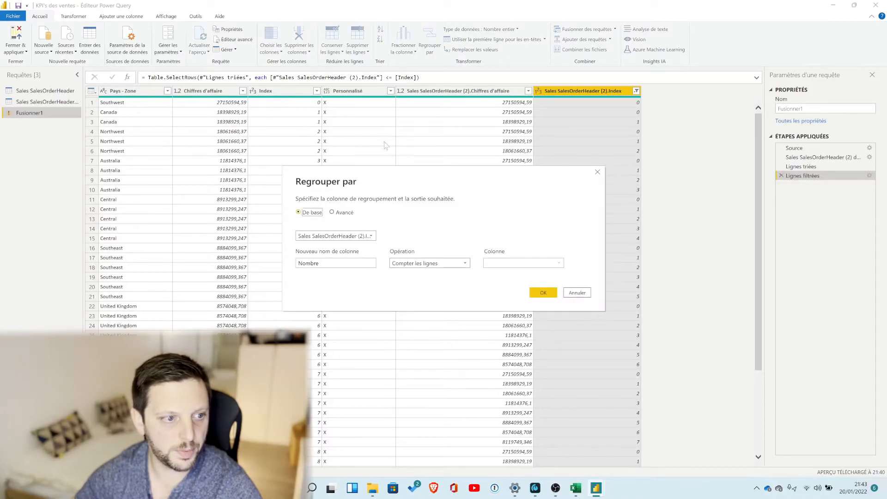
click(332, 212)
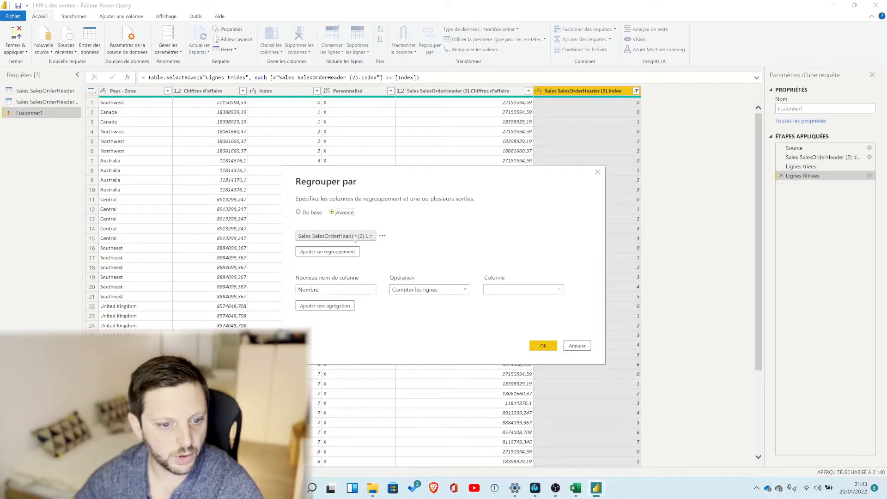
click(355, 237)
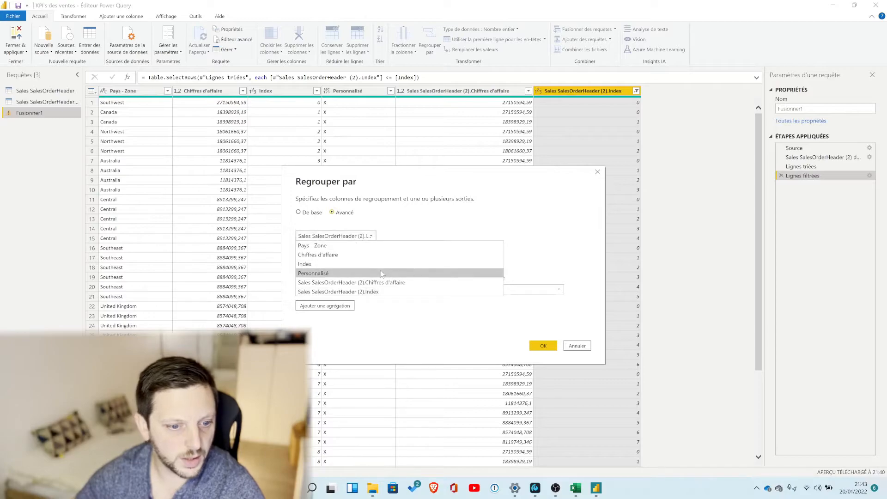
click(357, 249)
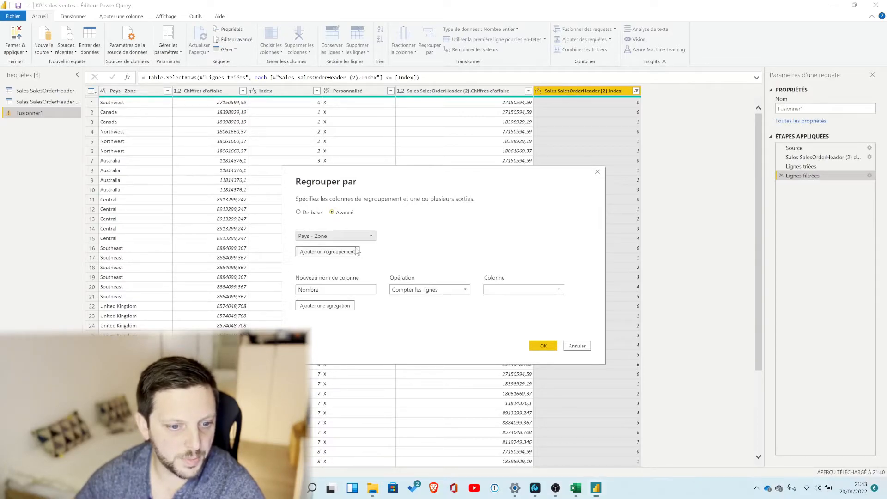
click(351, 252)
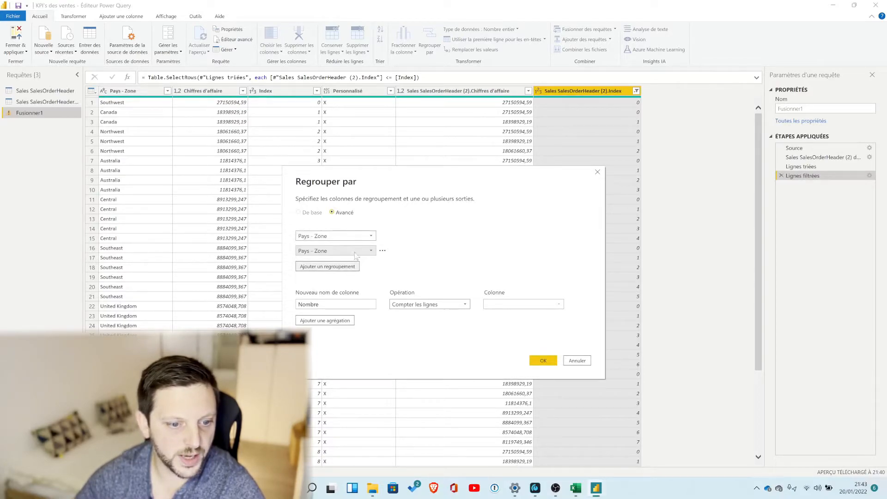
click(354, 253)
click(326, 269)
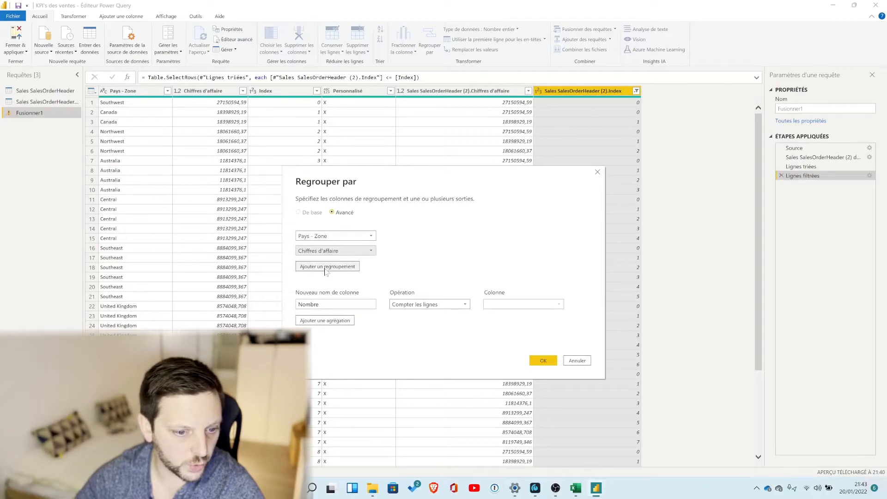
Define the grouping's aggregation as Chiffre cumulé, the Somme of Sales SalesOrderHeader (2).Chiffres d'affaire, and apply the grouping.
drag(334, 305, 273, 304)
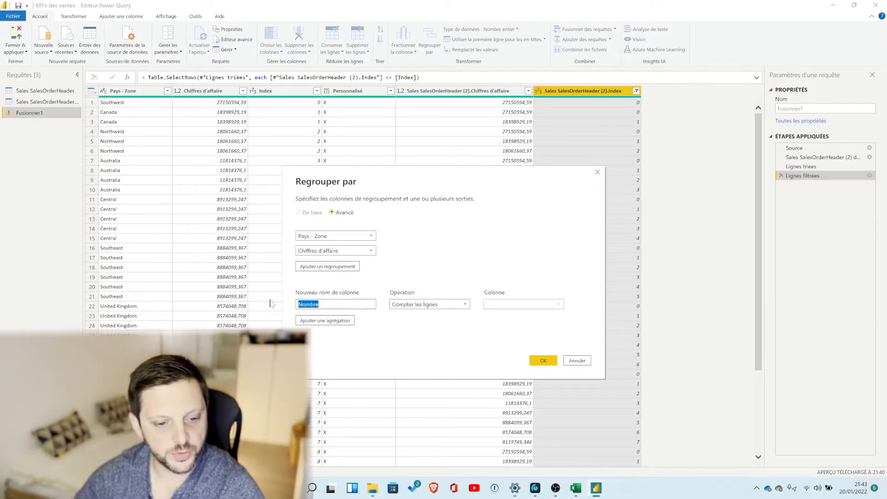
text(S)
key(BackSpace)
text(Chiffre cu)
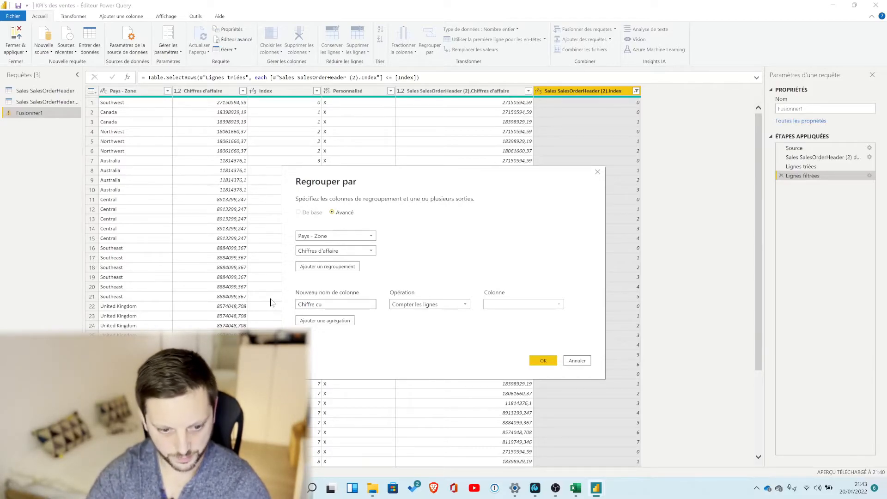
text(mulé)
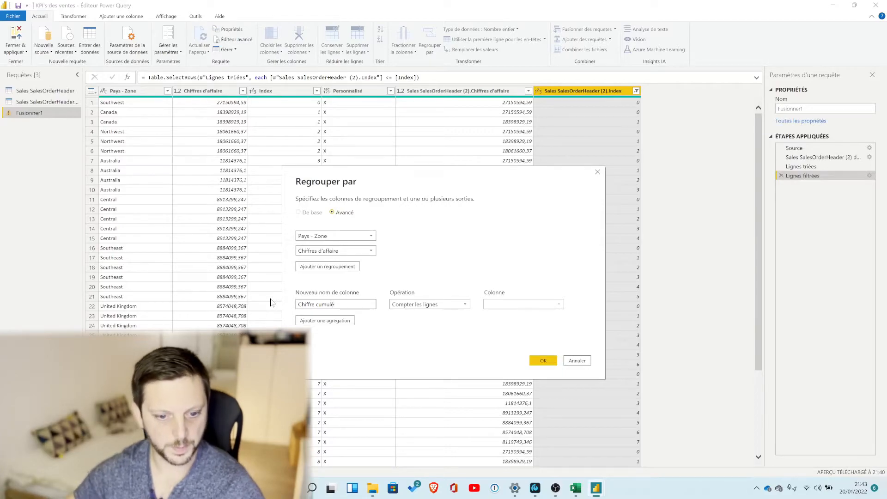
click(429, 304)
click(416, 314)
click(526, 305)
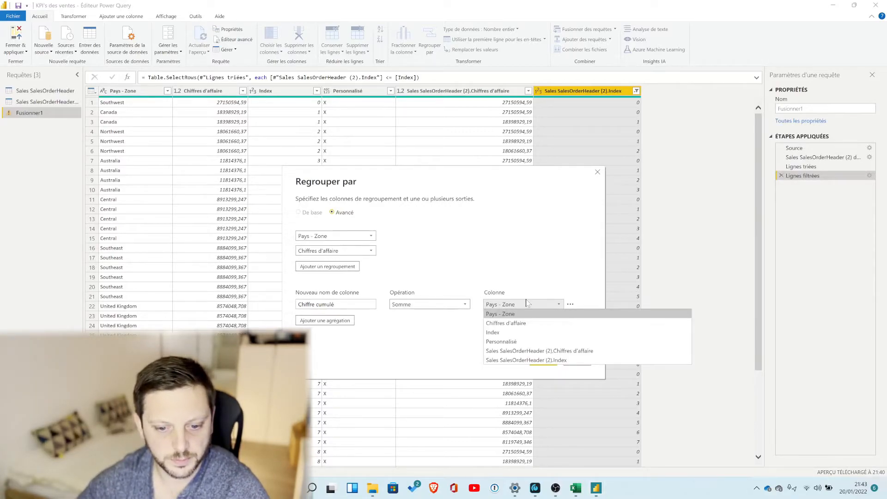
click(554, 351)
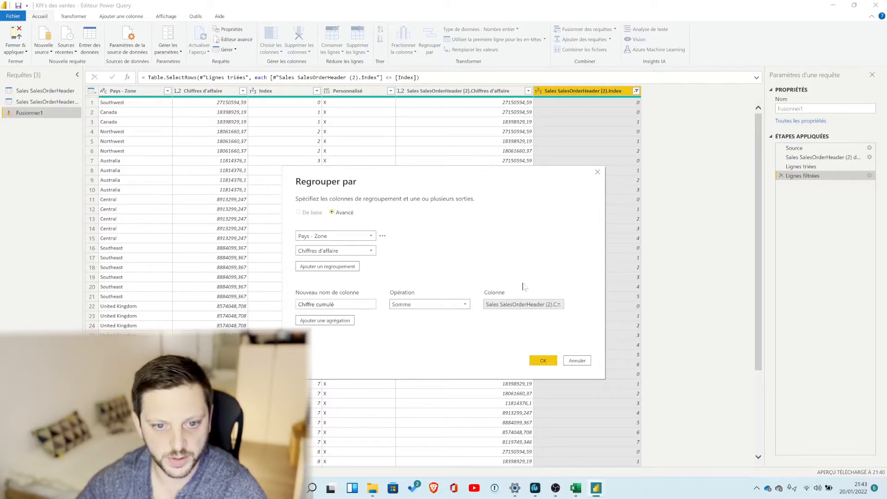
click(542, 362)
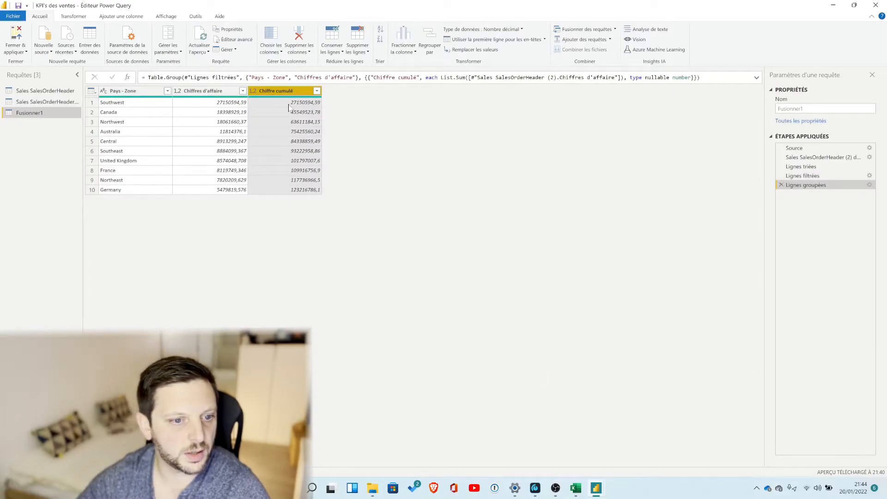
click(298, 190)
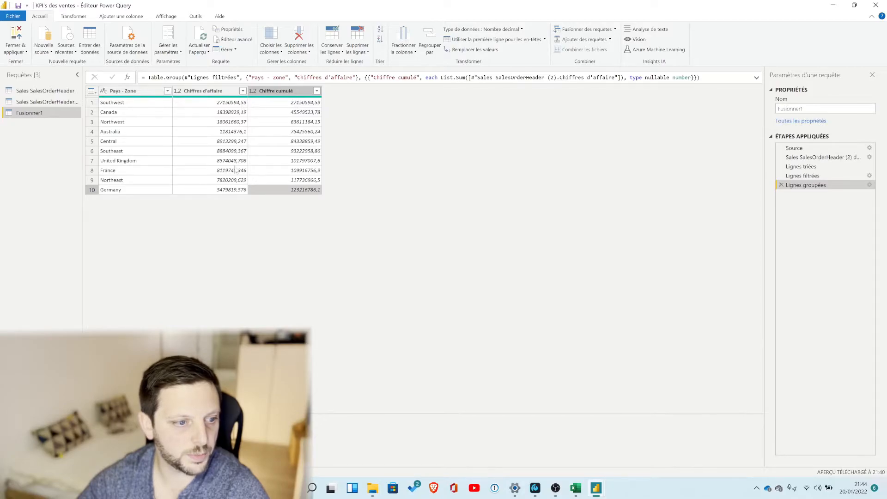
click(286, 105)
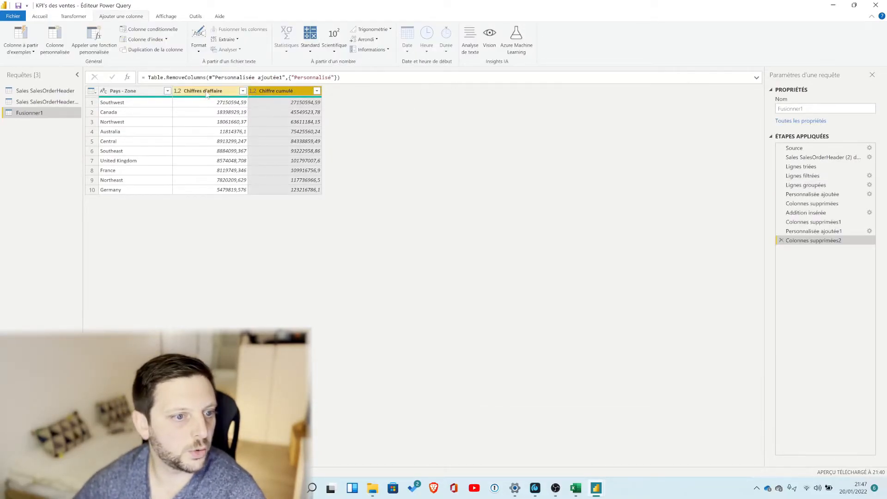
Change the data type of the Chiffres d'affaire and Chiffre cumulé columns to Nombre décimal fixe.
click(205, 91)
click(72, 17)
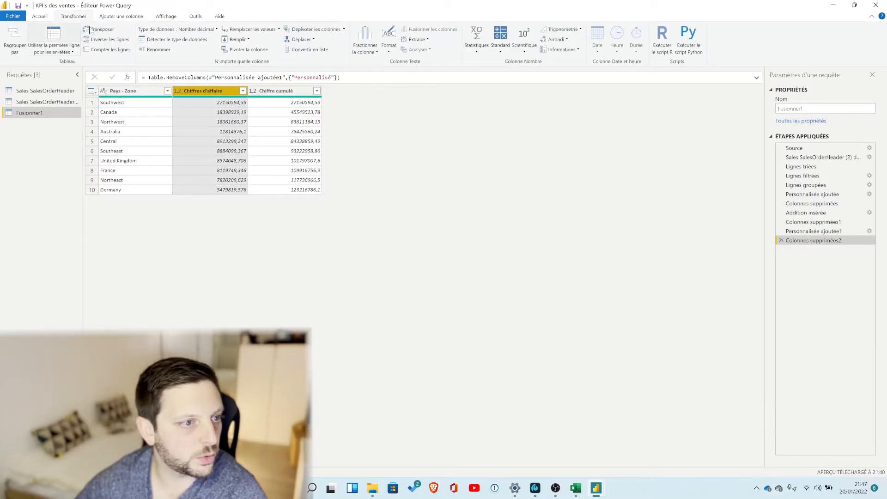
click(159, 29)
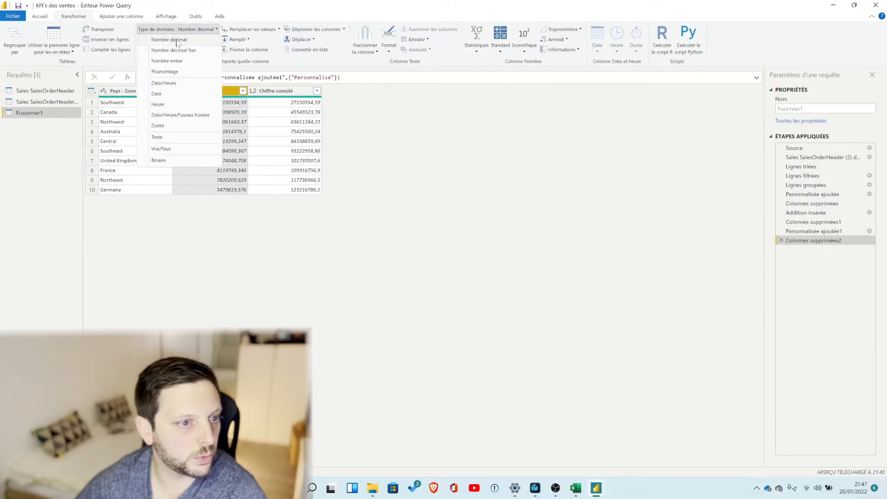
click(176, 51)
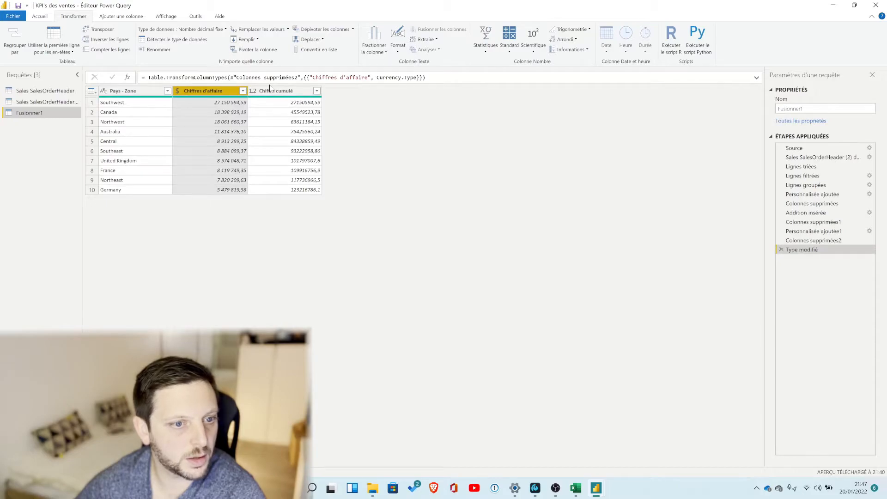
click(289, 92)
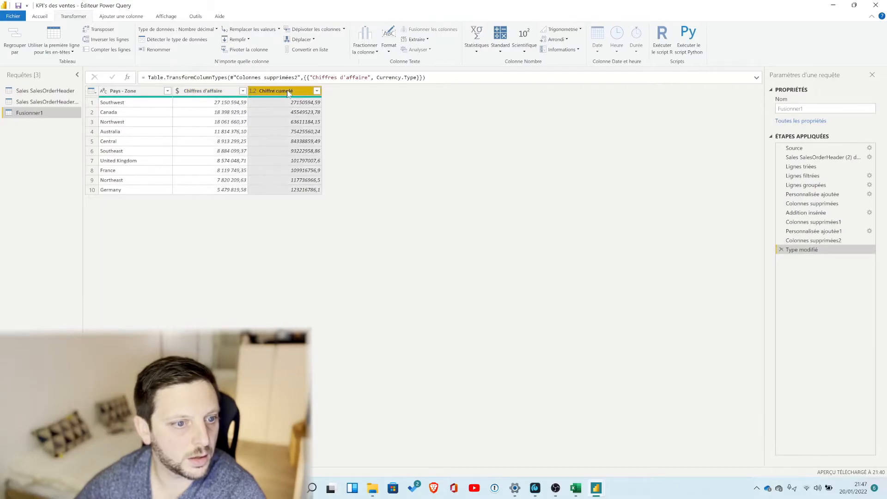
click(177, 29)
click(175, 48)
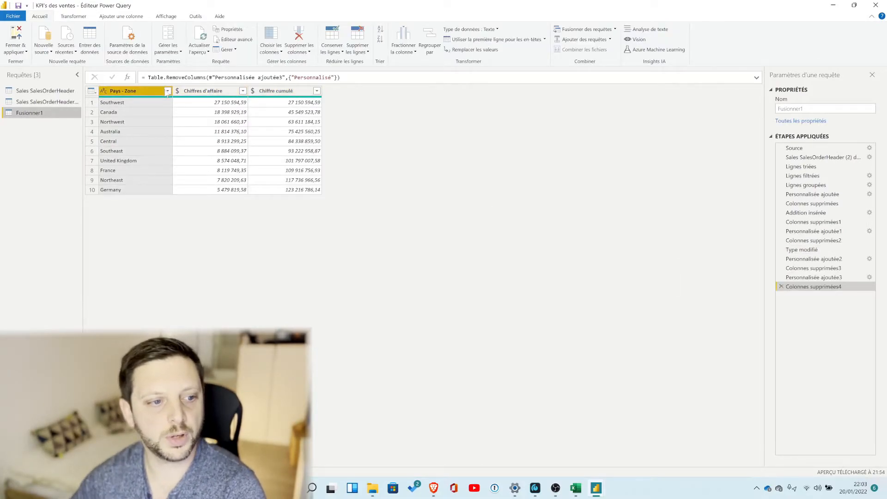
click(208, 92)
click(292, 92)
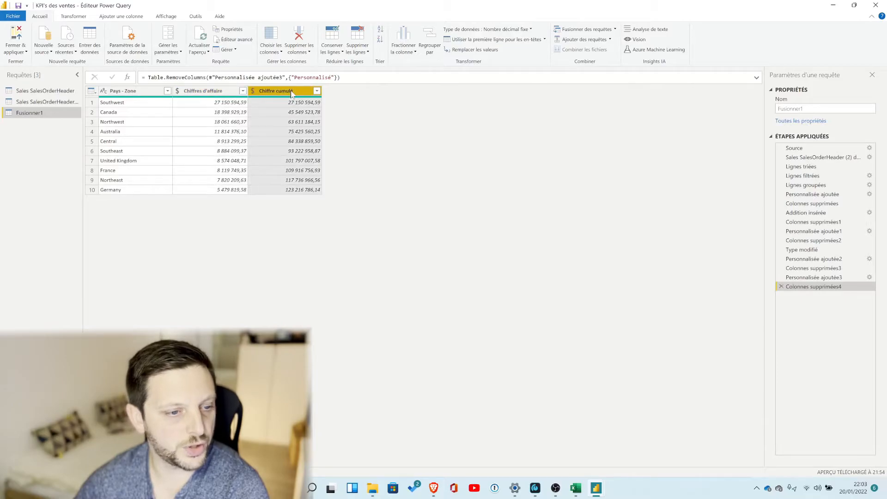
click(74, 17)
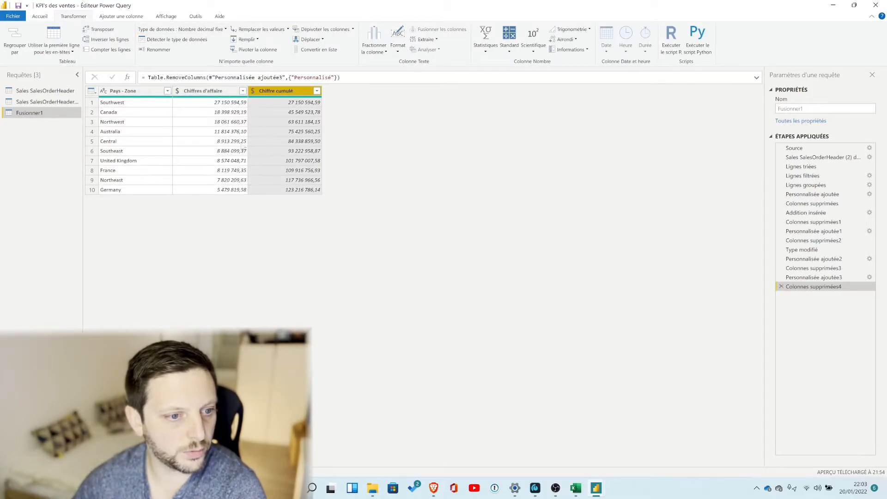
click(40, 16)
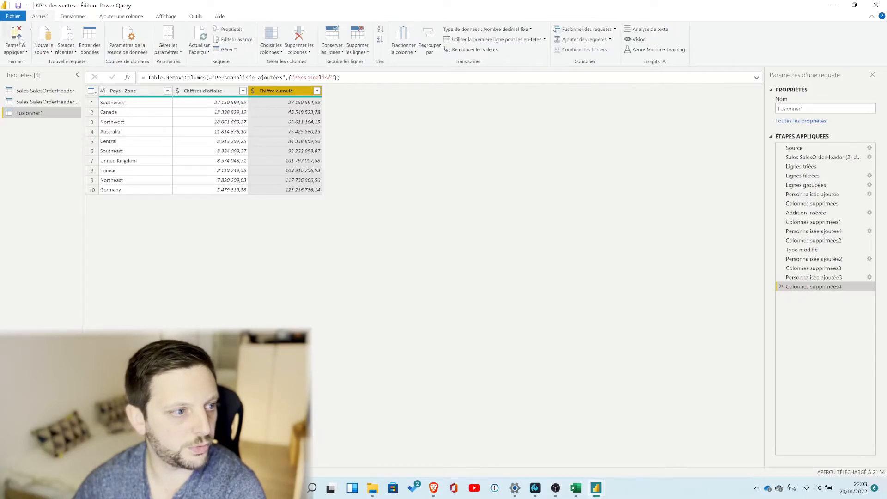
Rename the merged query as Pareto and load the query changes into the report with a data refresh.
double_click(37, 114)
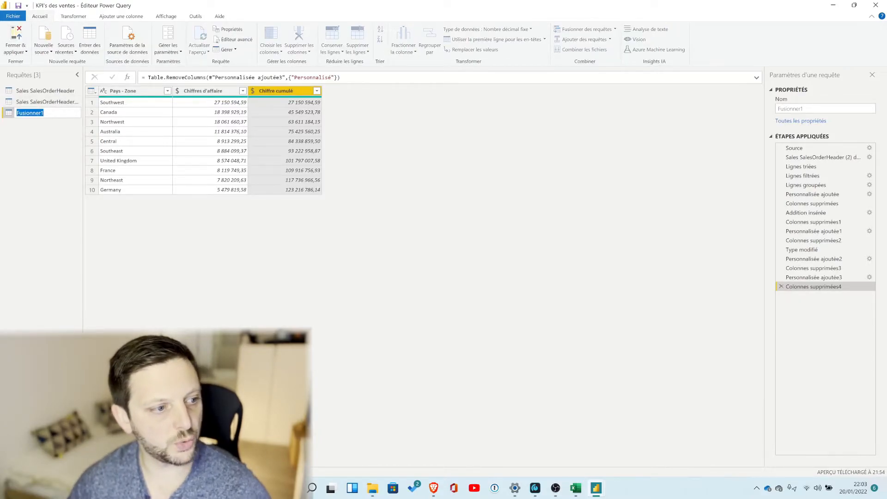
text(Pare)
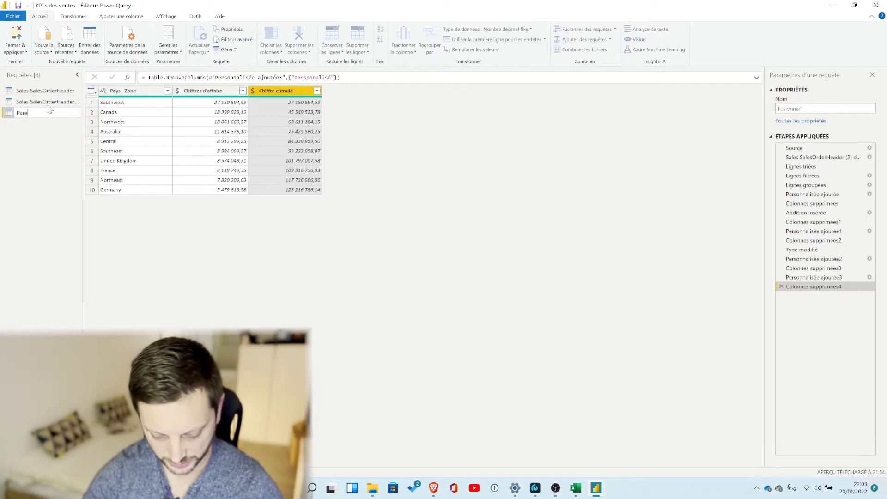
key(Return)
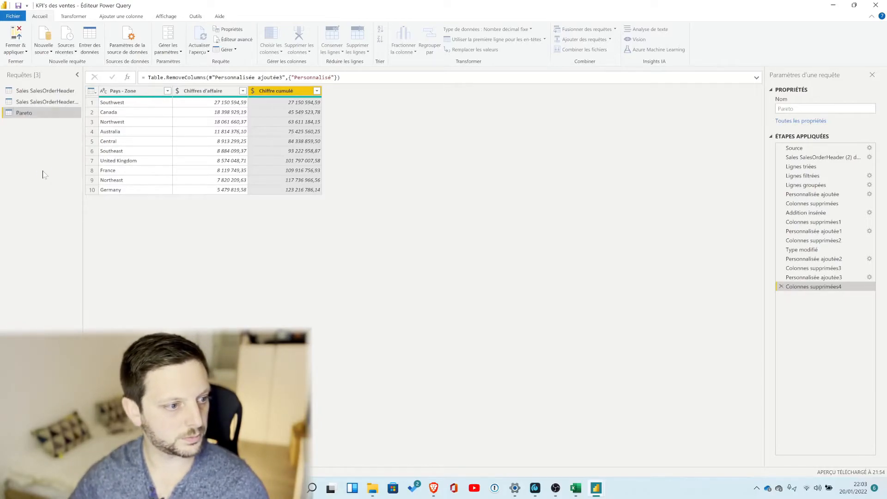
click(14, 39)
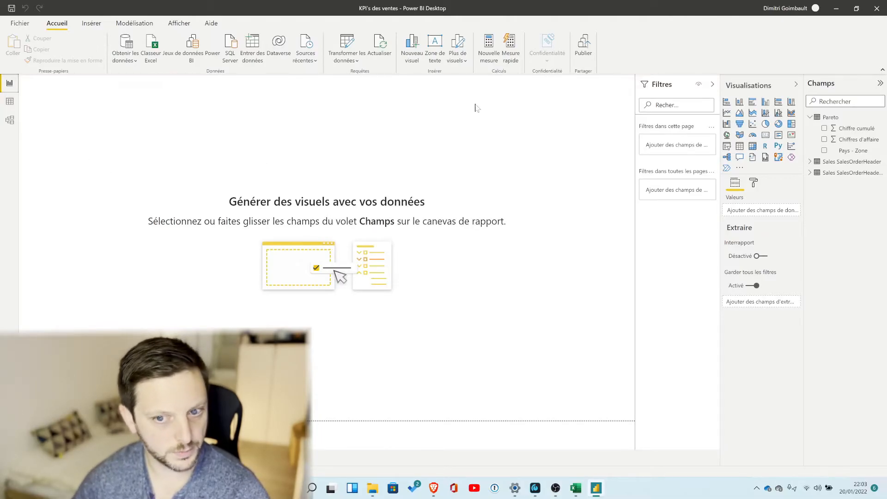
click(379, 44)
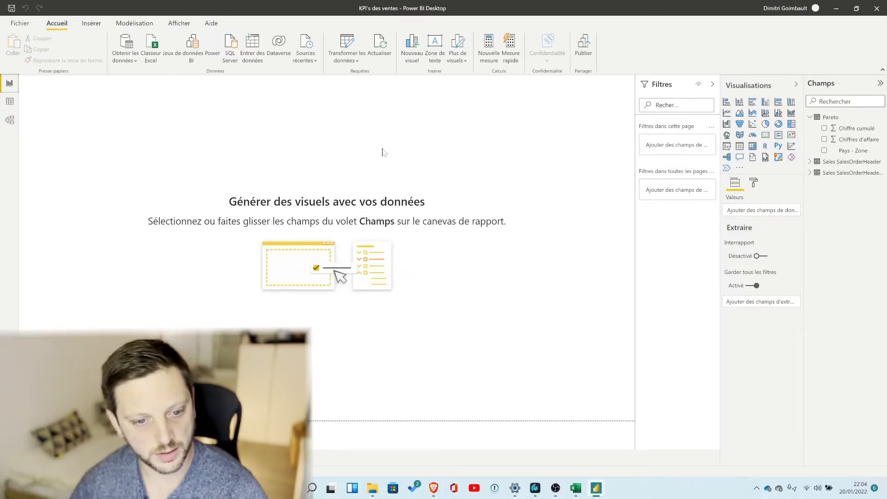
Add a calculated column named % pareto to the Pareto table in the data view.
click(10, 101)
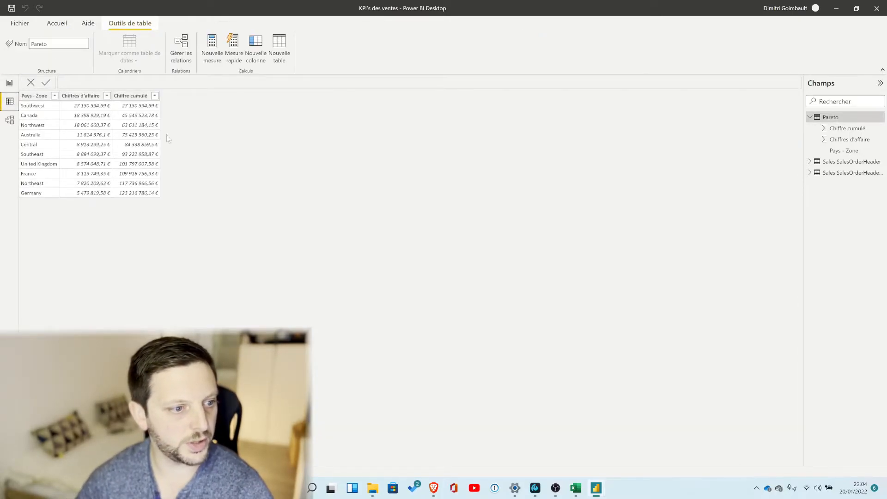
click(131, 97)
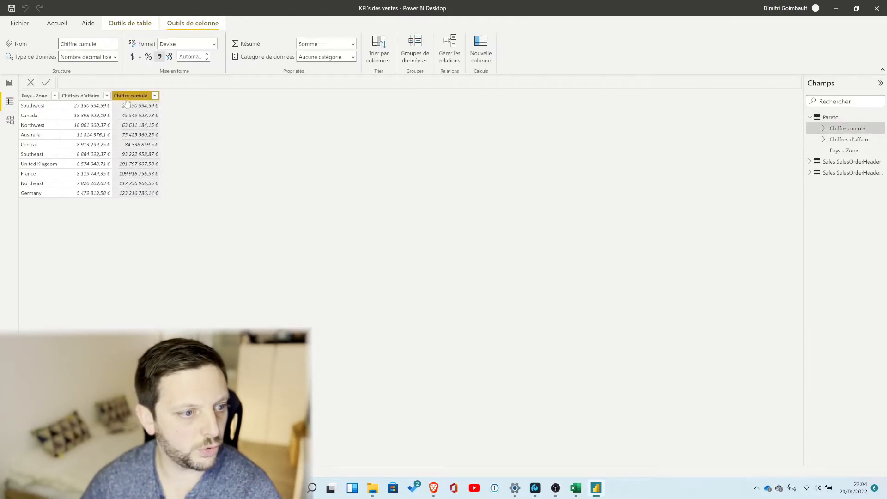
click(483, 48)
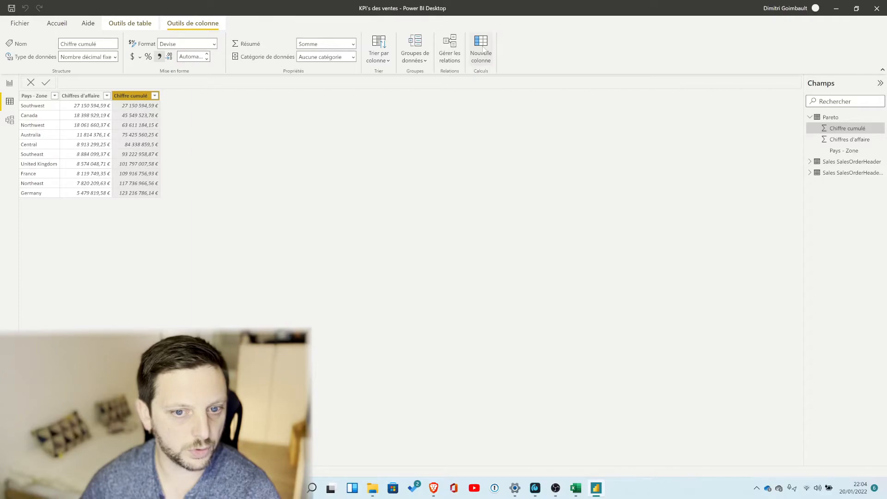
click(96, 81)
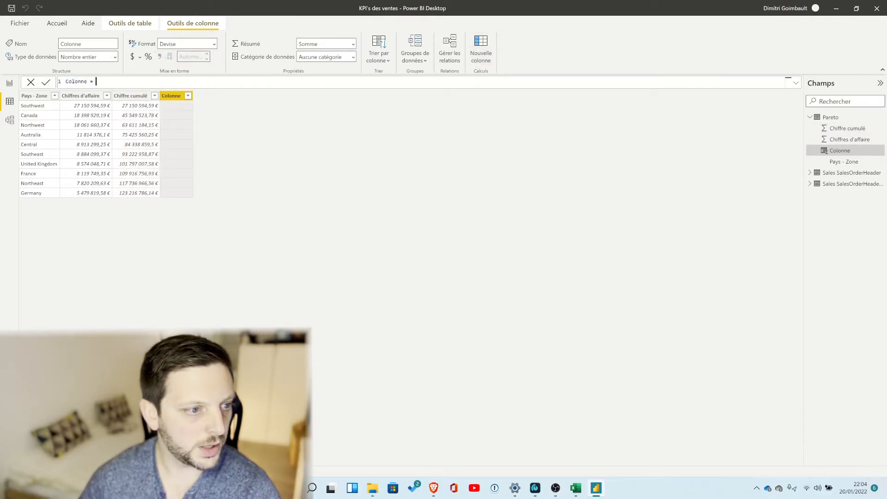
drag(87, 82, 59, 87)
text(P)
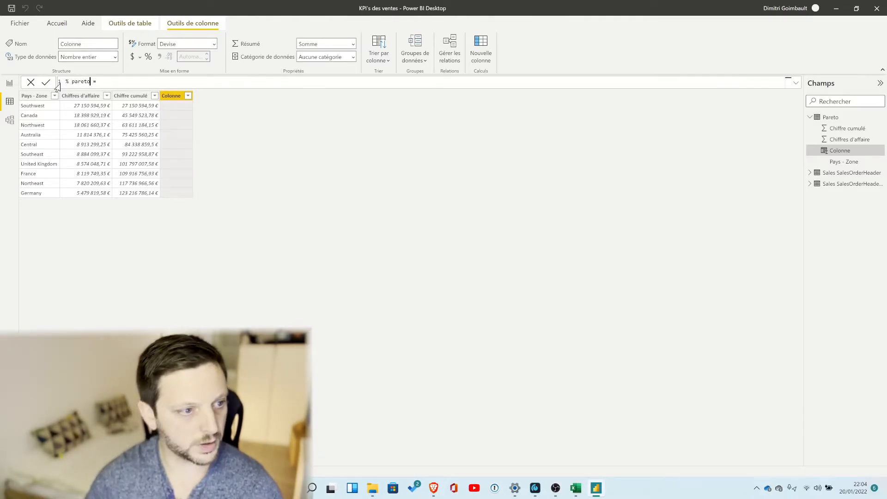
Define the % pareto column as Pareto[Chiffre cumulé]/max(Pareto[Chiffre cumulé]) and format it as a percentage.
text(chi)
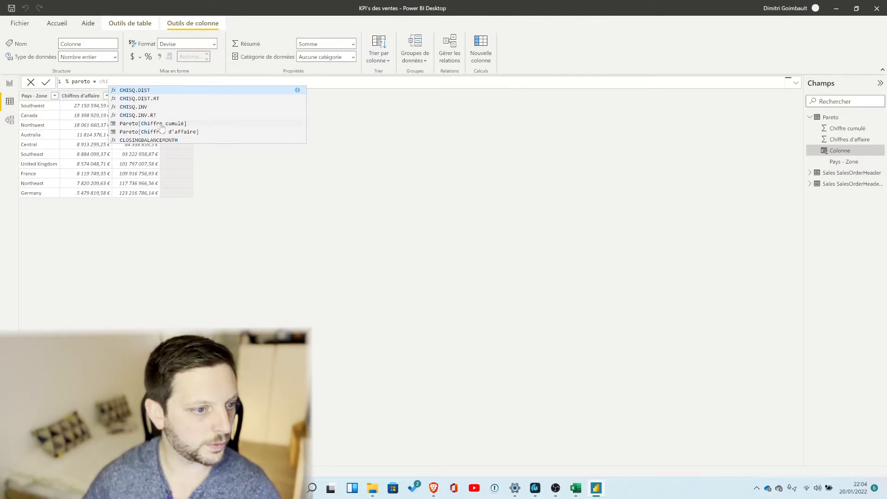
click(165, 123)
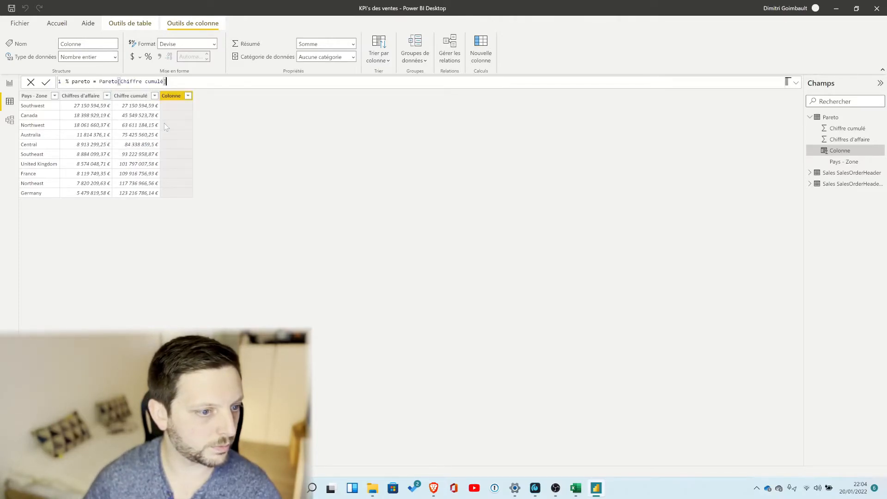
text(/)
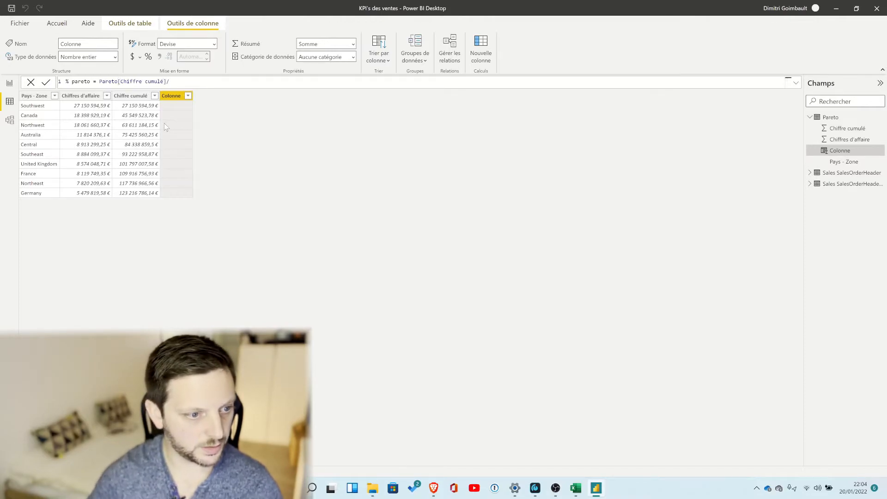
text(max)
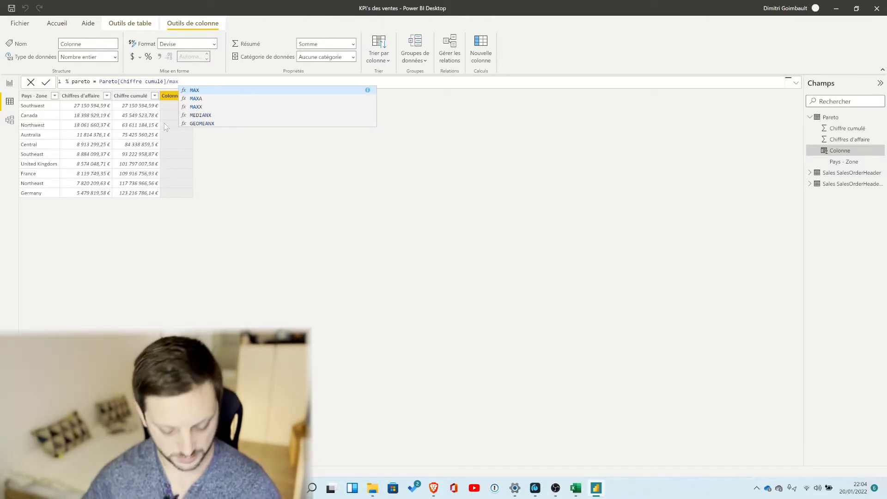
text(()
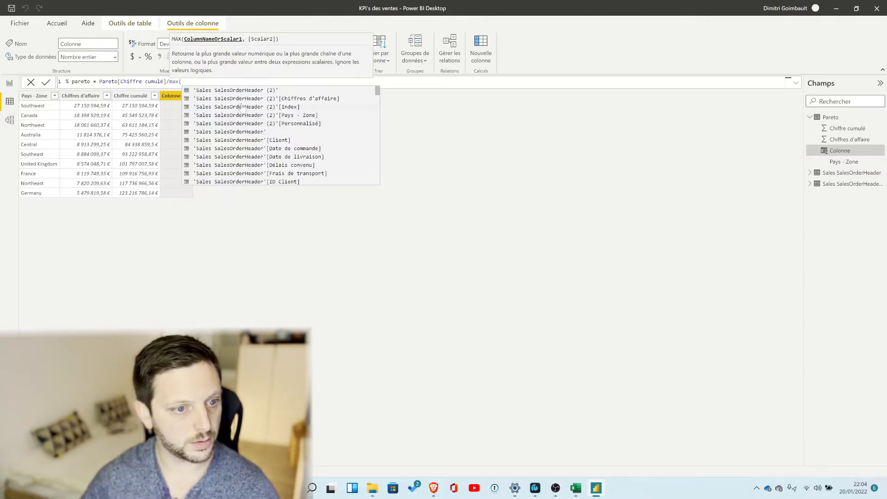
text(chi)
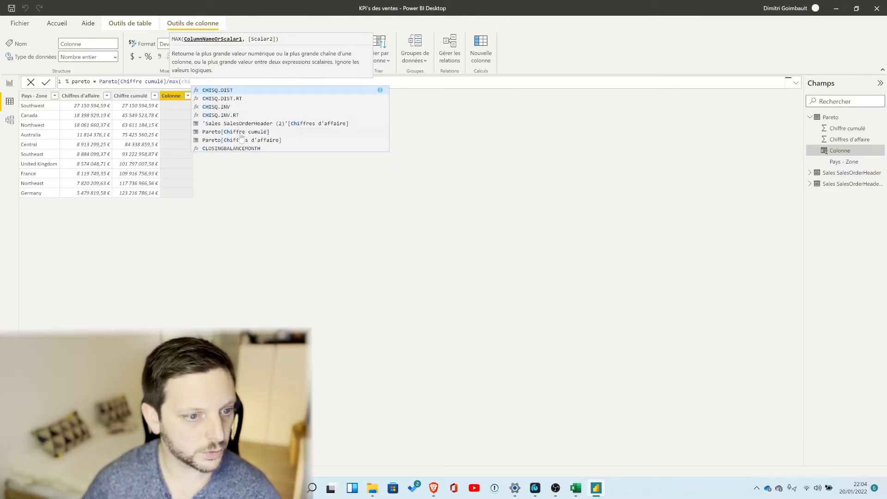
click(240, 132)
text())
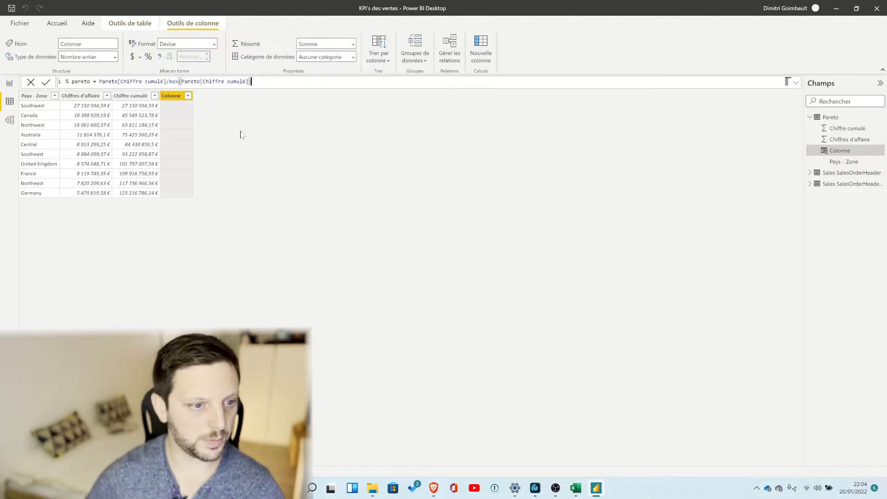
key(Return)
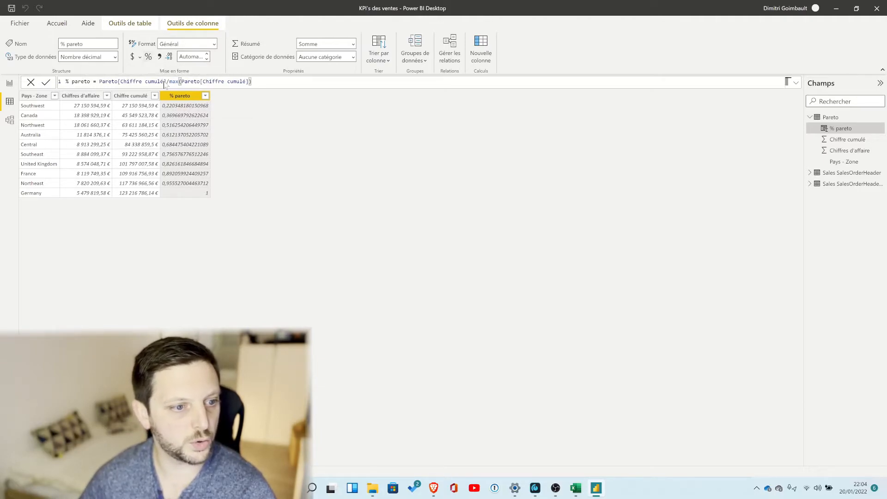
click(148, 56)
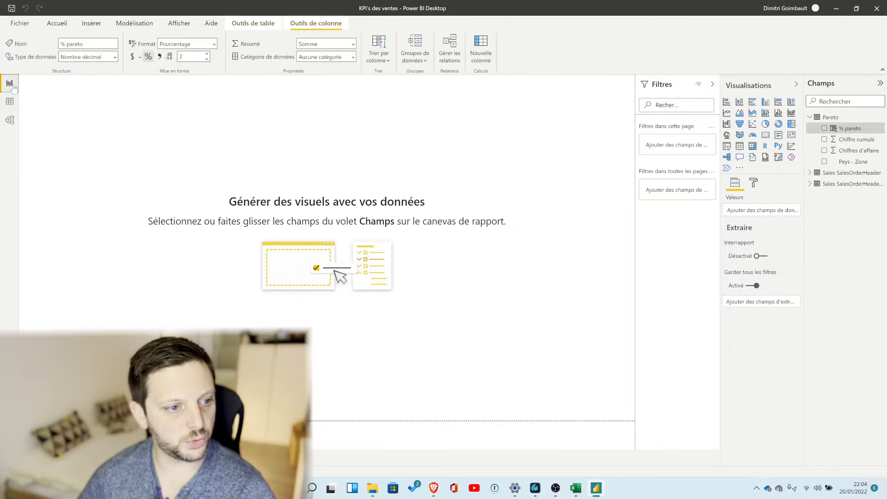
Add a line and stacked column chart to the report page, enlarge it and move it to the upper middle of the canvas.
click(9, 83)
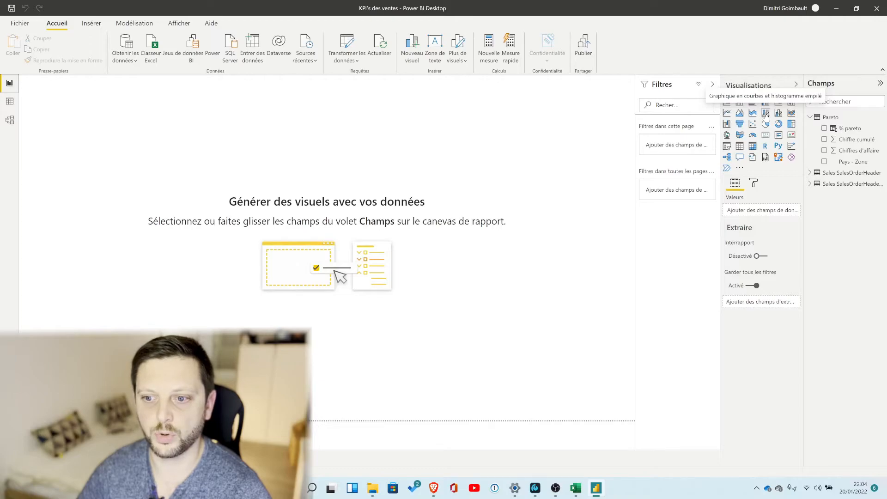
click(766, 113)
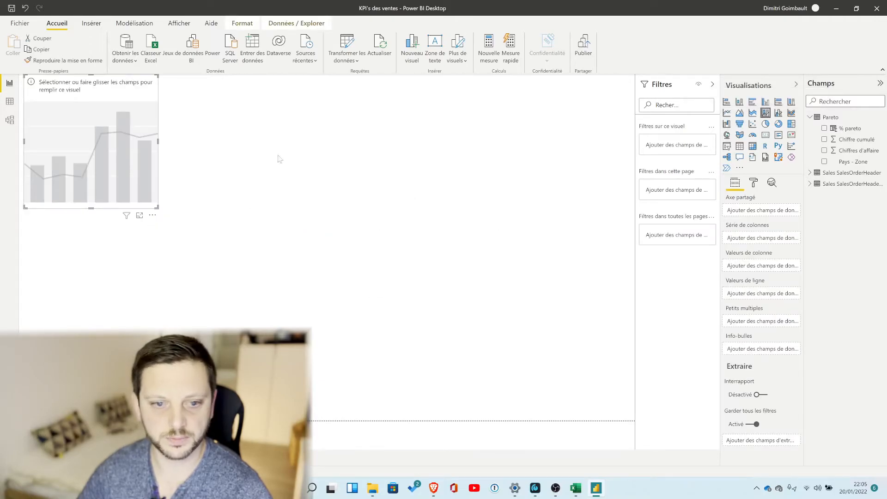
drag(158, 207, 307, 288)
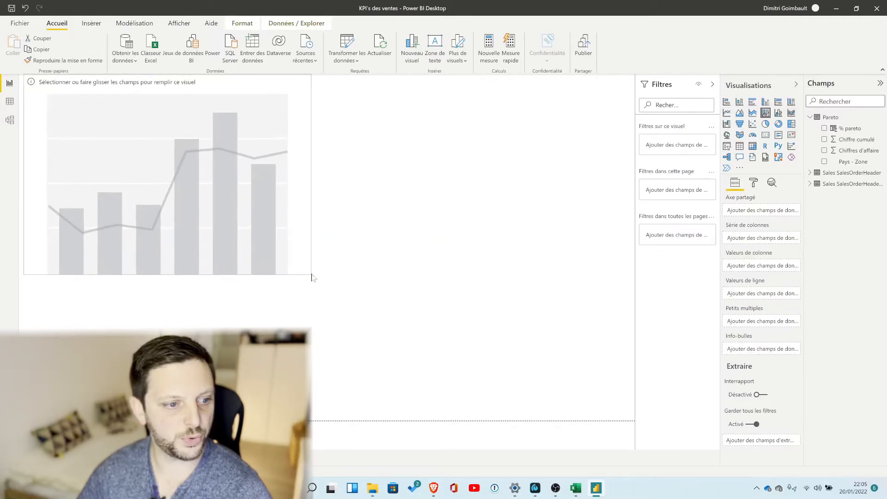
drag(242, 90, 420, 106)
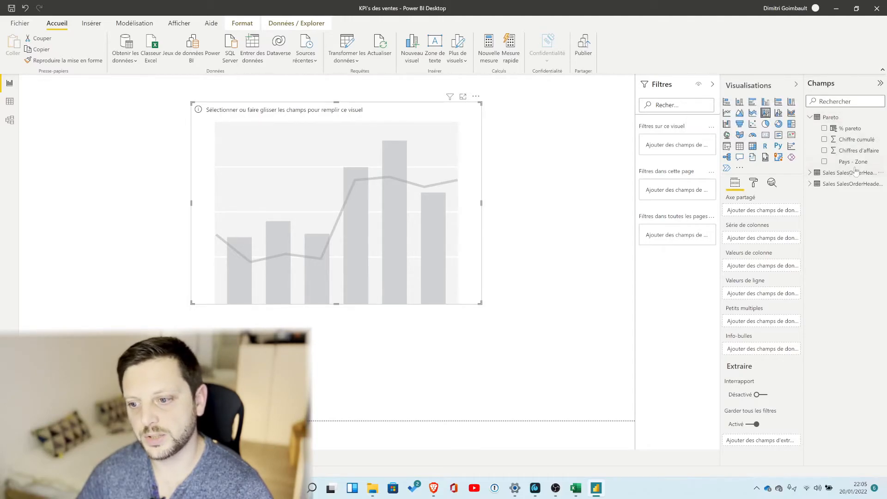
Assign Pays - Zone to the chart's shared axis, Chiffres d'affaire to the column values and % pareto to the line values.
drag(850, 162, 758, 210)
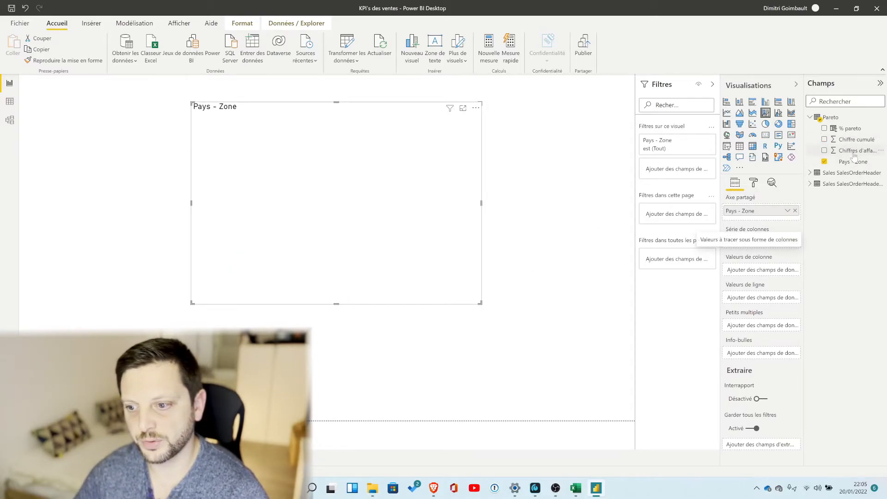
drag(855, 151, 760, 276)
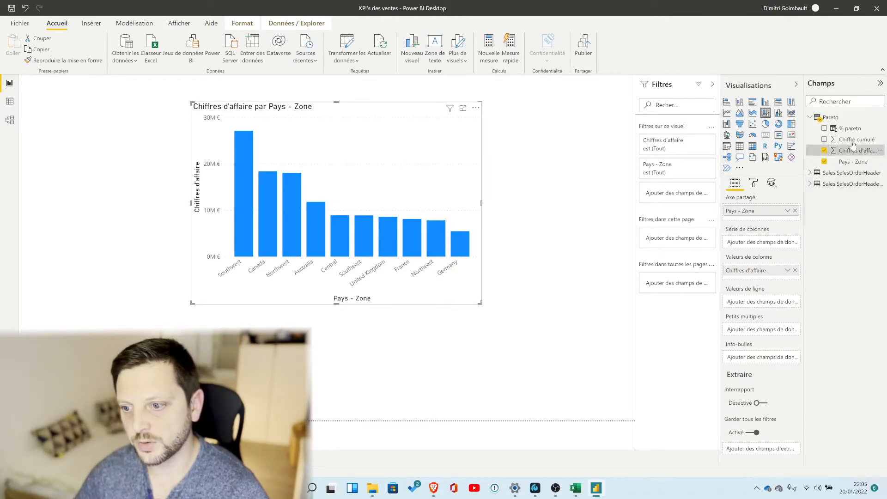
drag(855, 130, 751, 306)
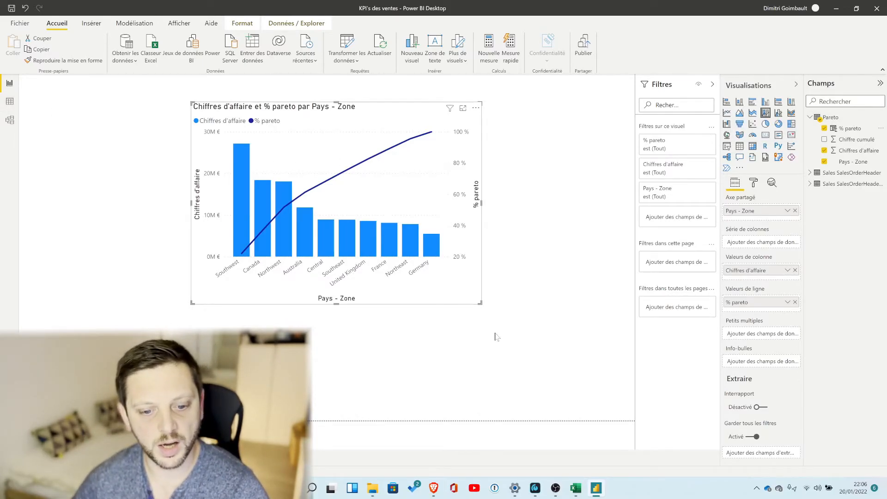
Enlarge the Pareto chart slightly and turn on its data labels.
drag(479, 303, 499, 317)
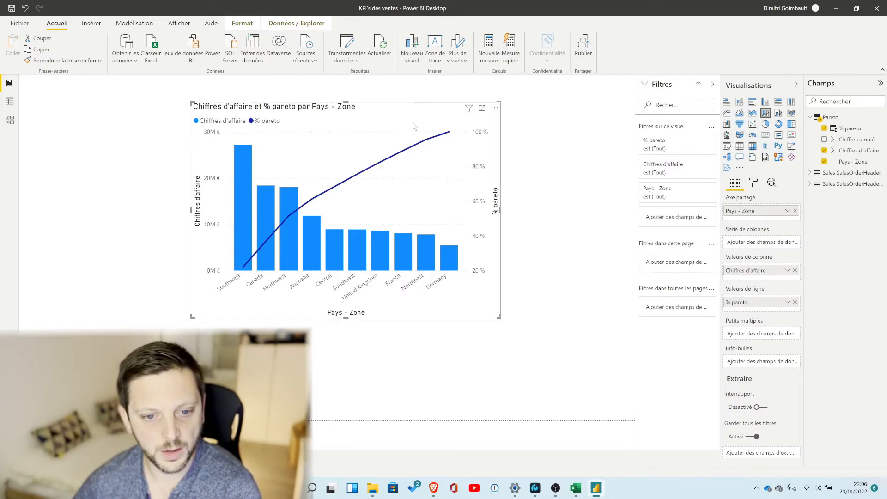
click(753, 183)
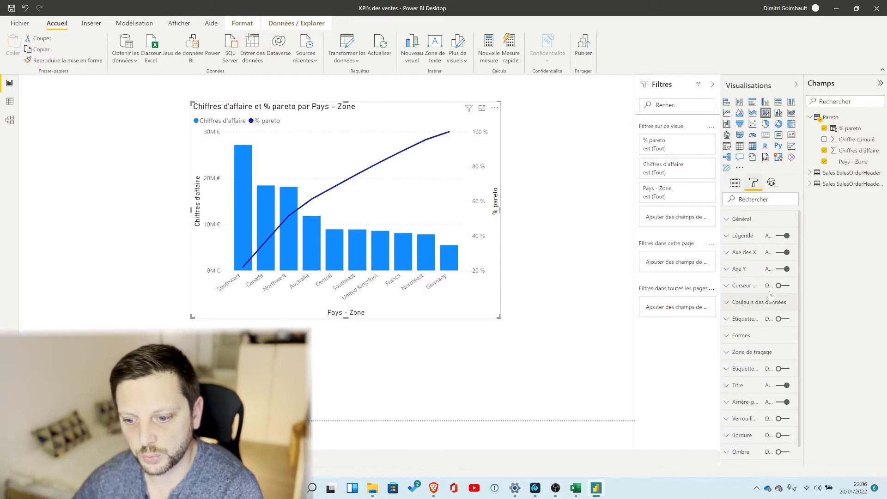
click(780, 319)
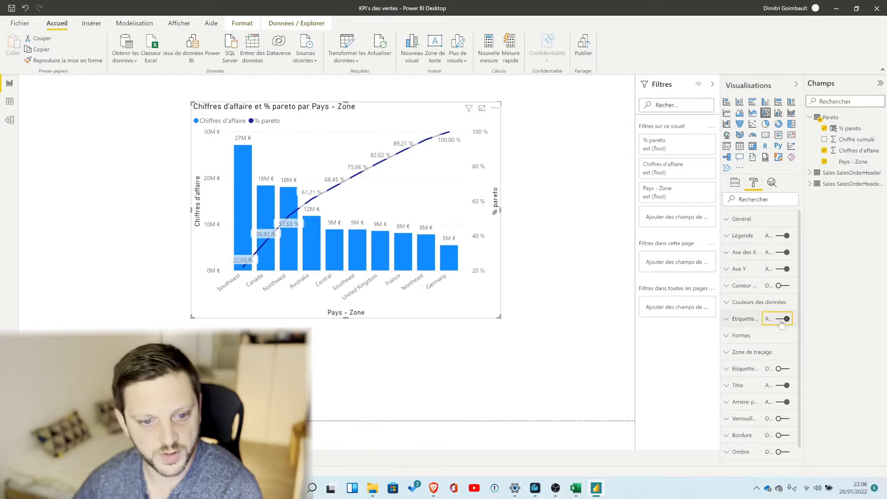
Highlight the France column to examine its % pareto point on the line, and clear the highlight.
click(405, 232)
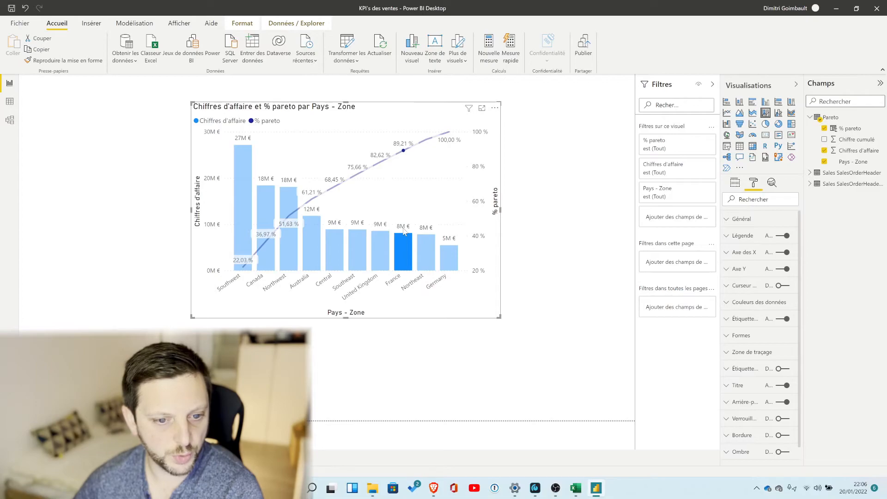
mouse_move(404, 152)
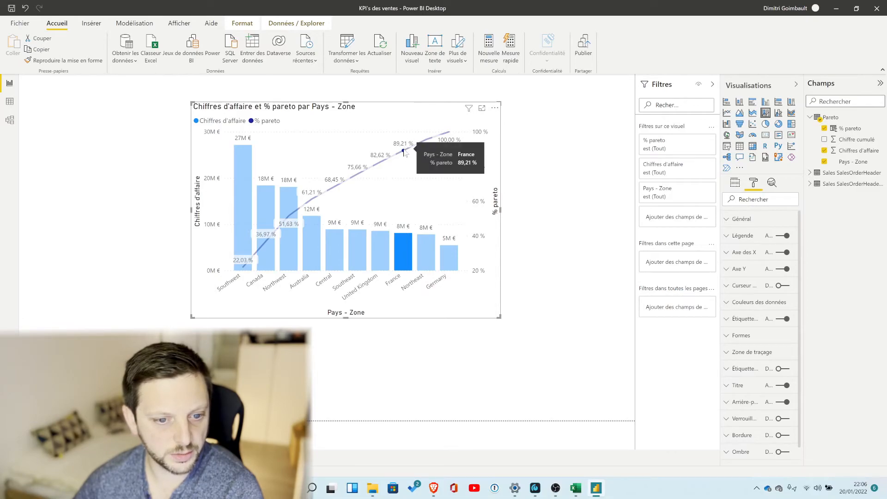
click(406, 242)
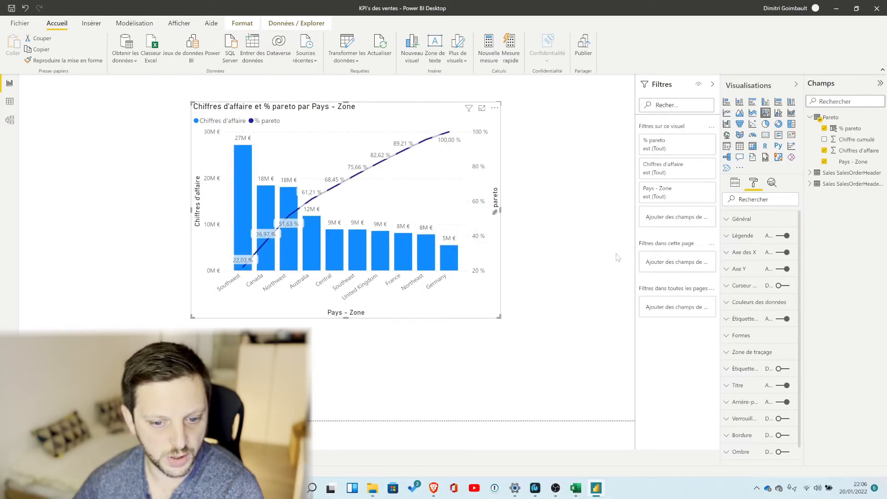